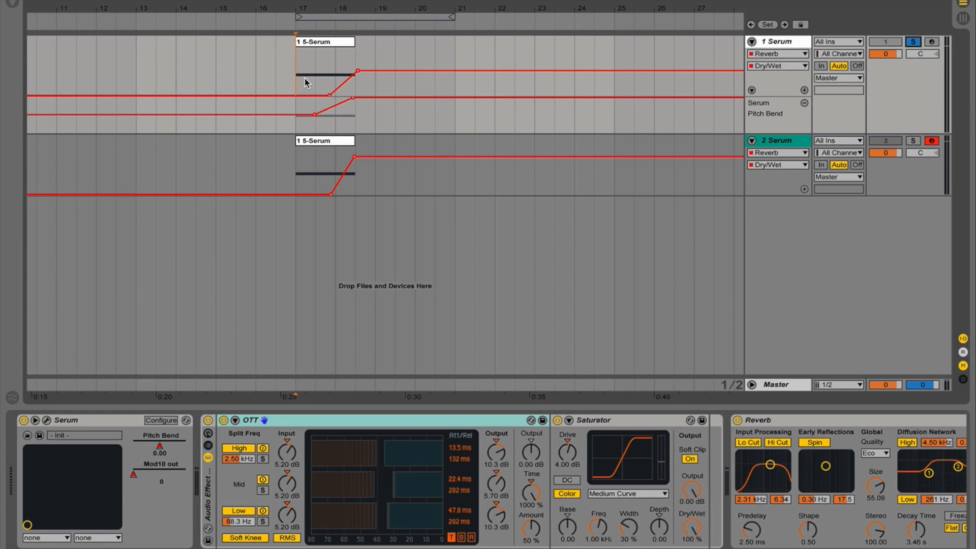
# - Play the soloed first Serum track and examine the OTT, Saturator and Reverb chain on the second Serum track
pyautogui.press('space')
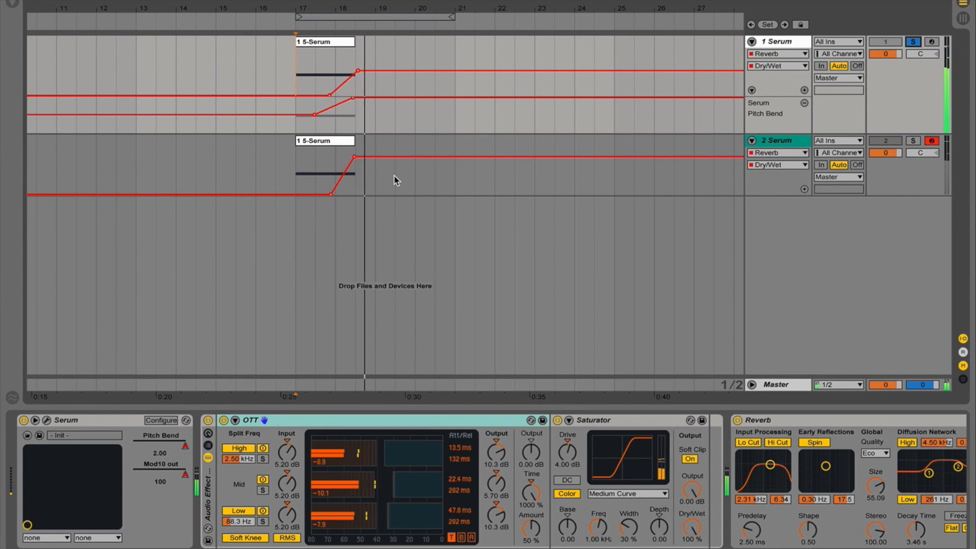
pyautogui.press('space')
pyautogui.click(336, 147)
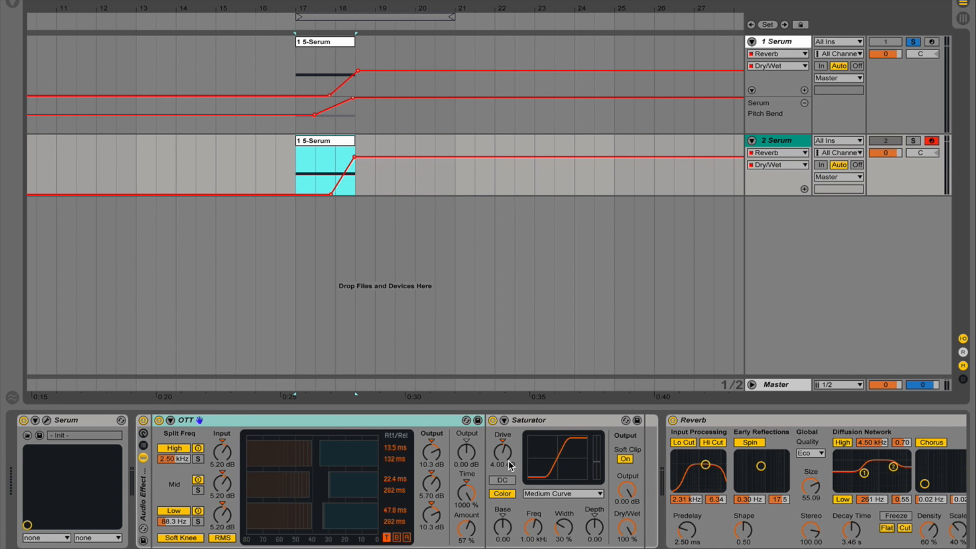
pyautogui.moveTo(569, 471); pyautogui.dragTo(261, 516)
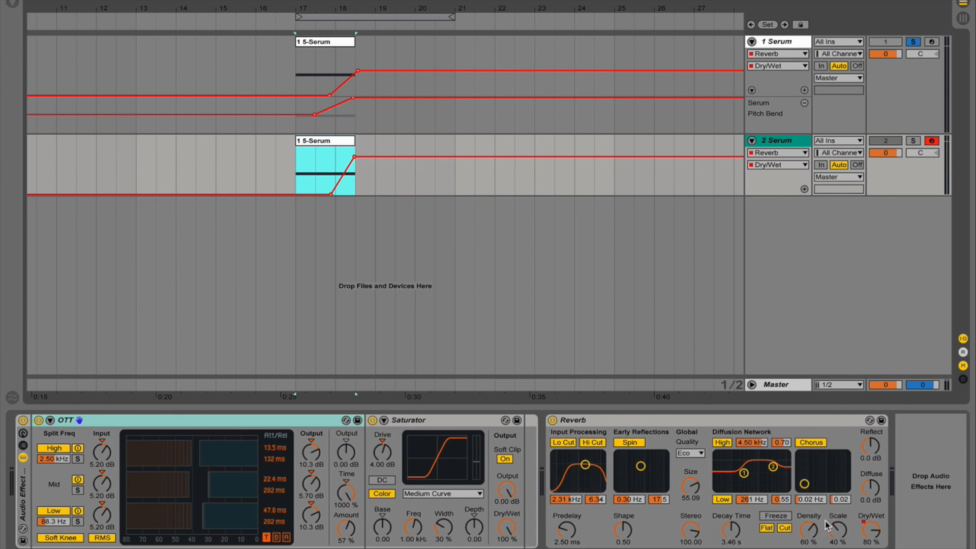
pyautogui.click(871, 530)
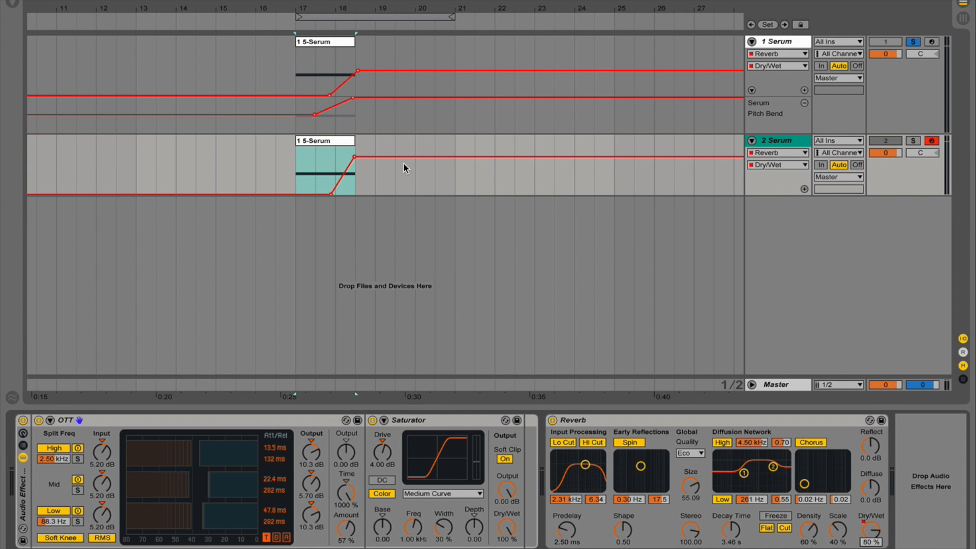
pyautogui.click(295, 166)
pyautogui.click(291, 175)
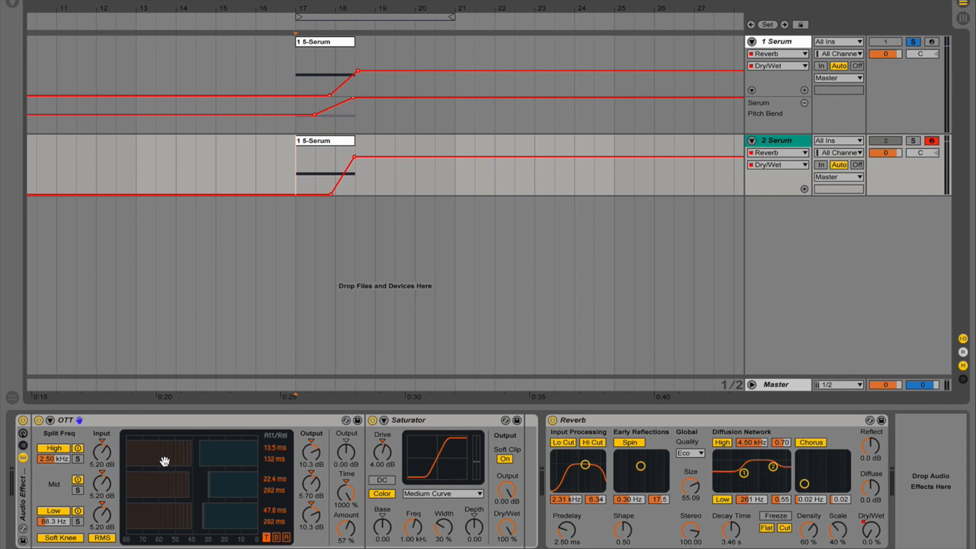
pyautogui.moveTo(164, 462); pyautogui.dragTo(421, 452)
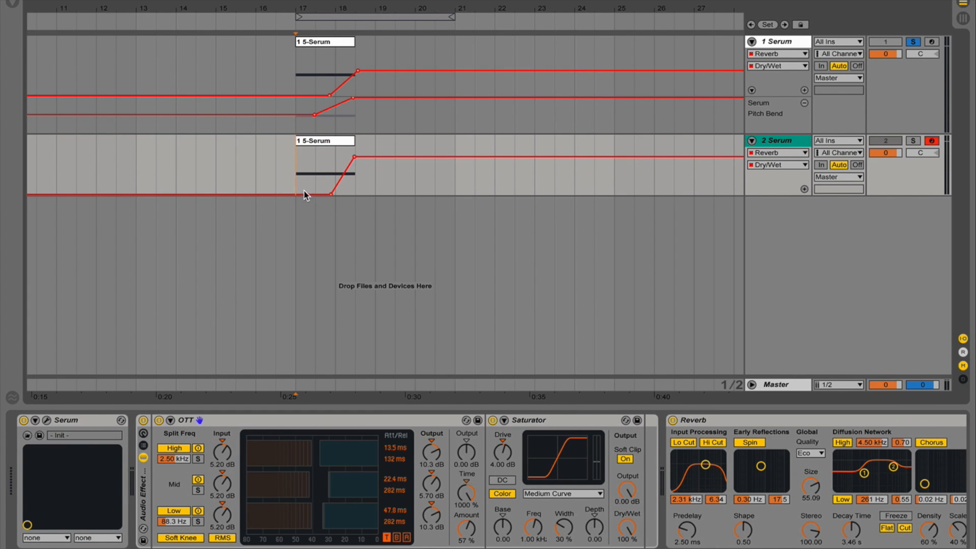
# - Open Serum on the second track and load the Digital wavetable Dist 8bit Fwap into oscillator A
pyautogui.click(48, 420)
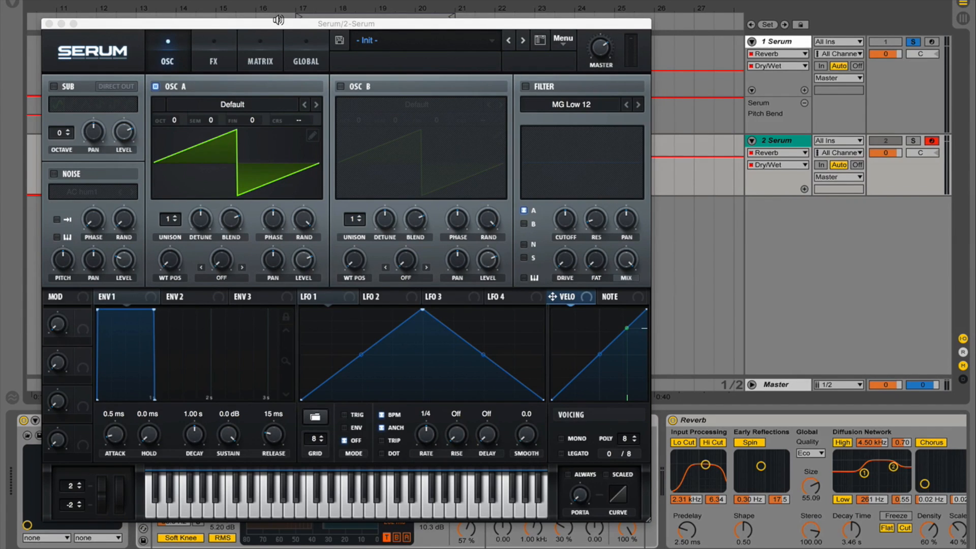
pyautogui.moveTo(277, 21); pyautogui.dragTo(323, 8)
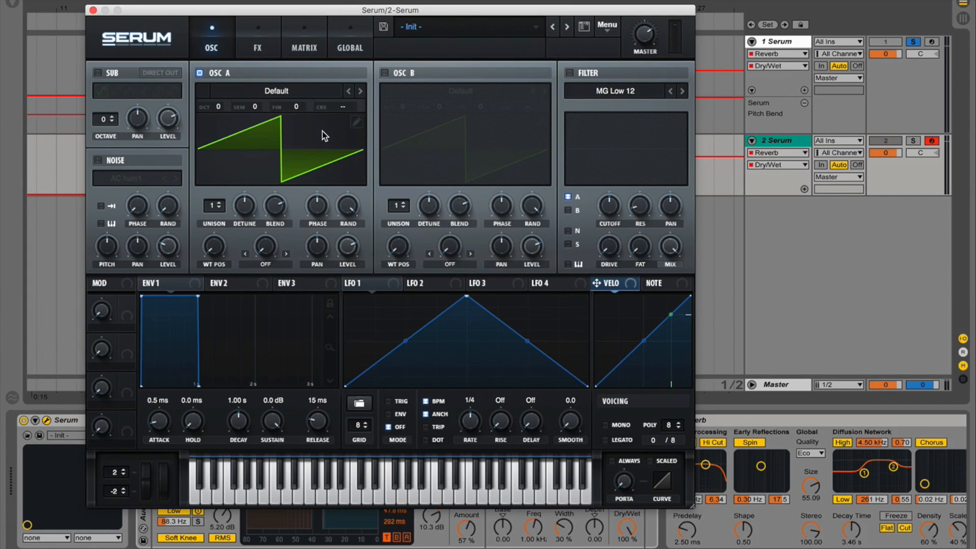
pyautogui.click(266, 91)
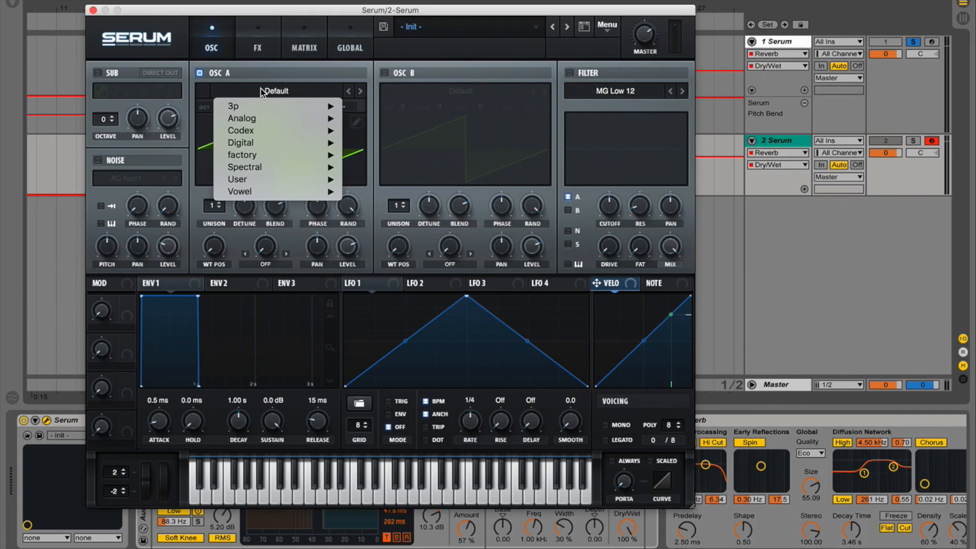
pyautogui.moveTo(240, 144)
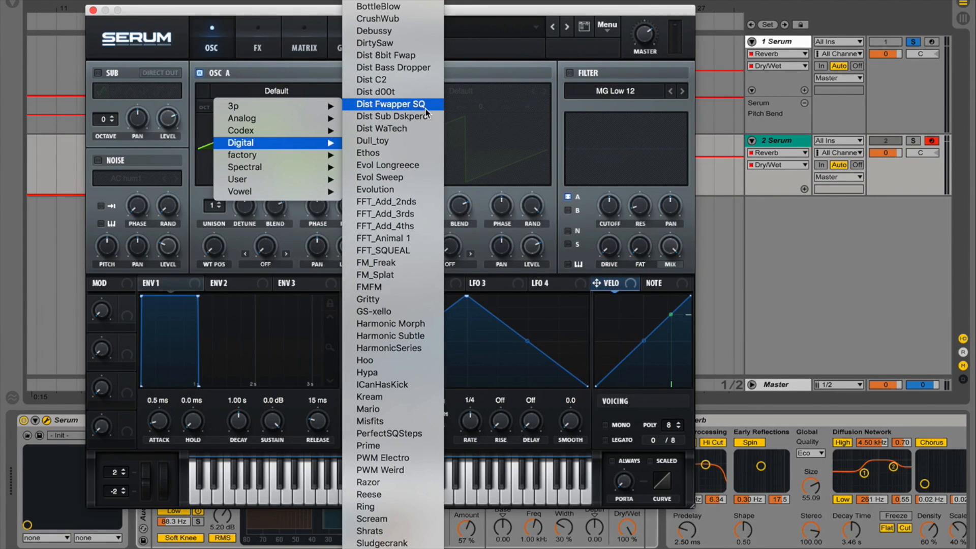
pyautogui.click(418, 55)
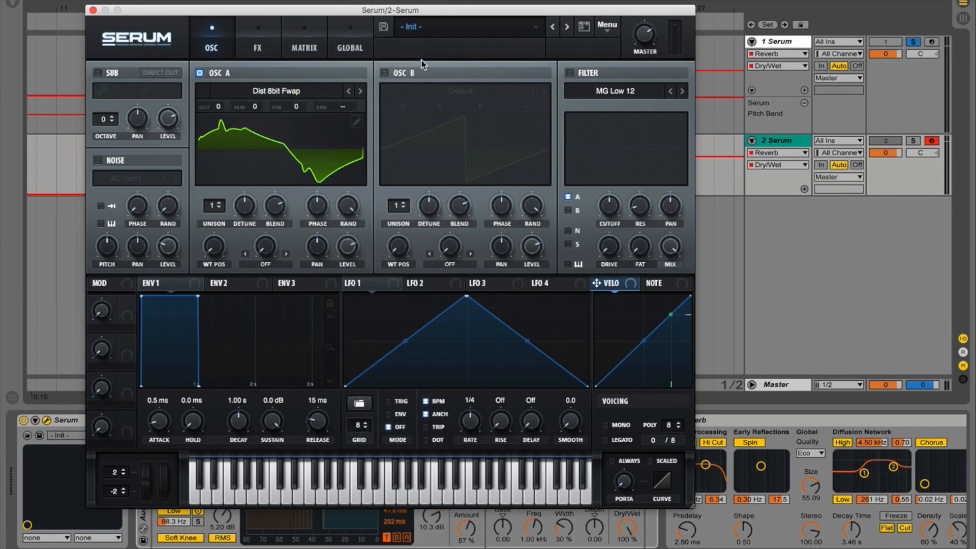
pyautogui.moveTo(216, 248); pyautogui.dragTo(206, 306)
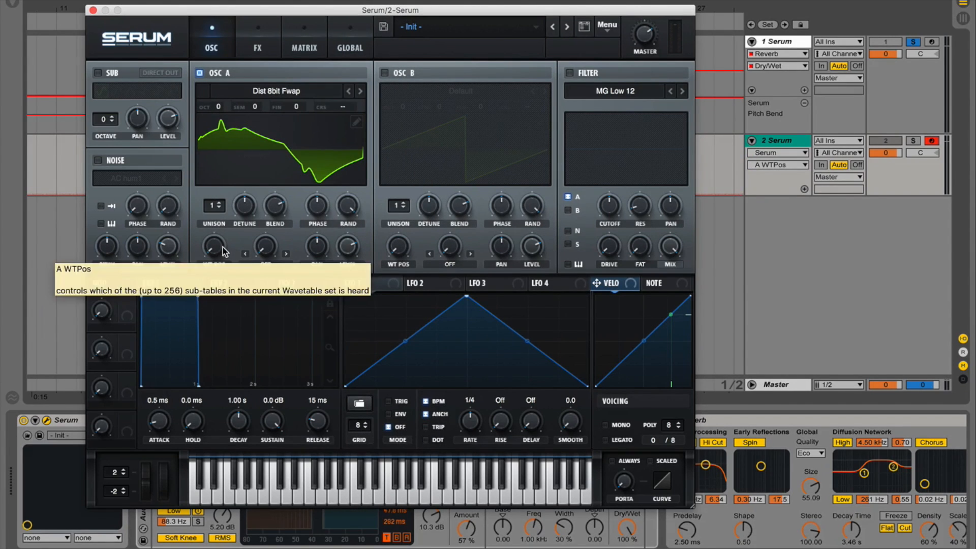
# - Set oscillator A's warp mode to FM (from B) and raise its warp amount to about 34%
pyautogui.click(260, 268)
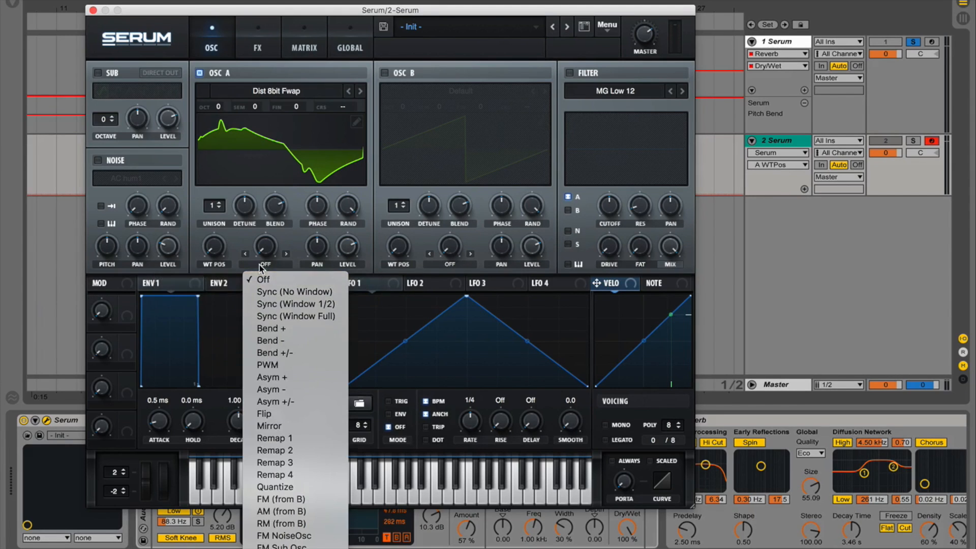
pyautogui.click(309, 501)
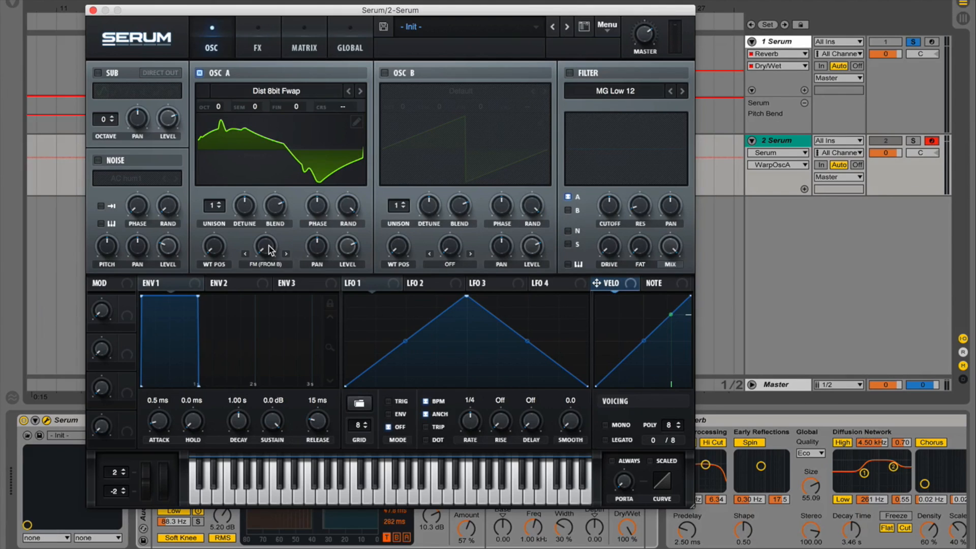
pyautogui.moveTo(265, 247); pyautogui.dragTo(273, 202)
# - Enable oscillator B with its level turned fully down and load the Spectral wavetable Monster 7 [SL] into it
pyautogui.click(384, 72)
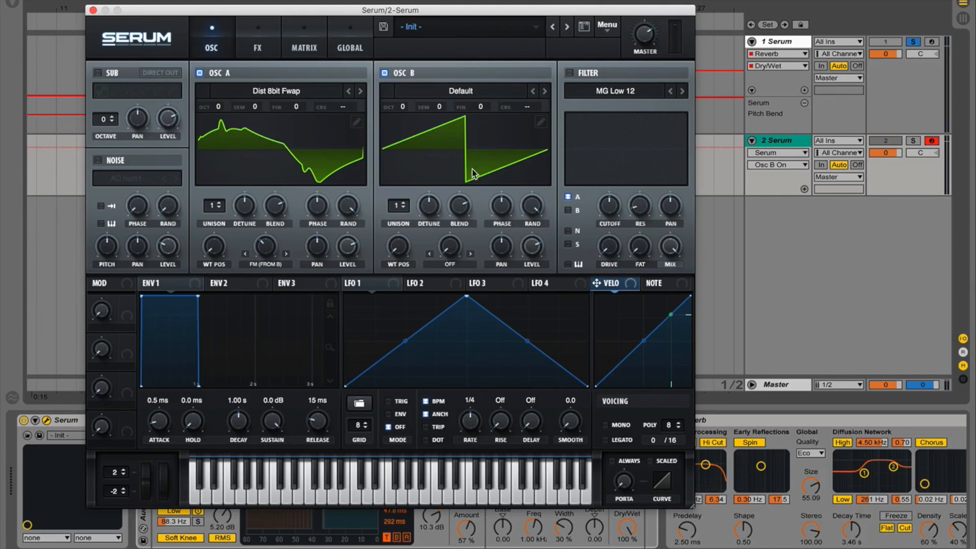
pyautogui.click(538, 249)
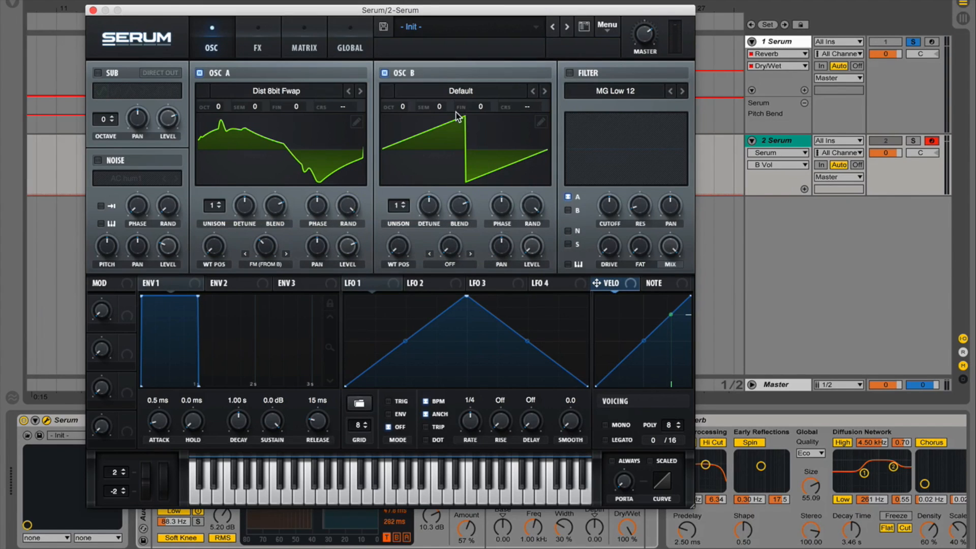
pyautogui.click(453, 92)
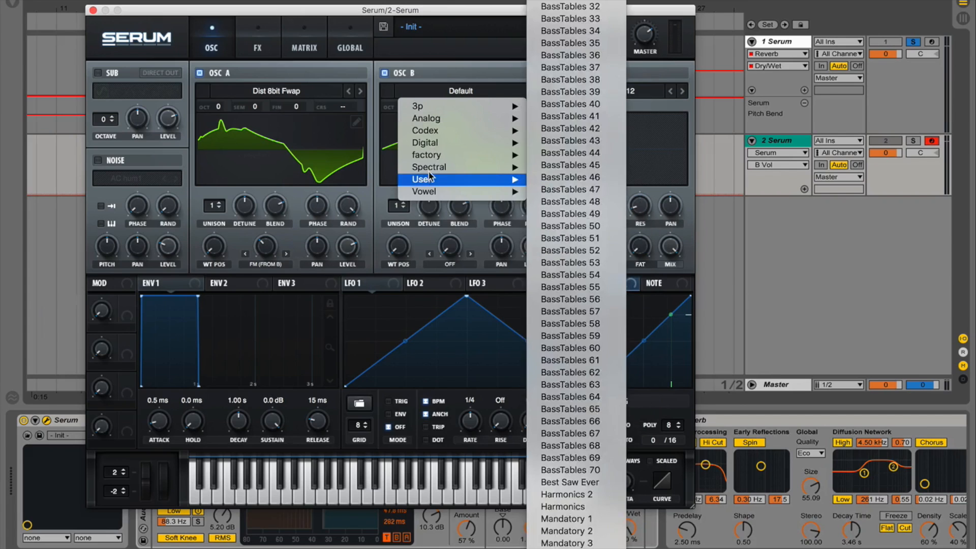
pyautogui.moveTo(428, 168)
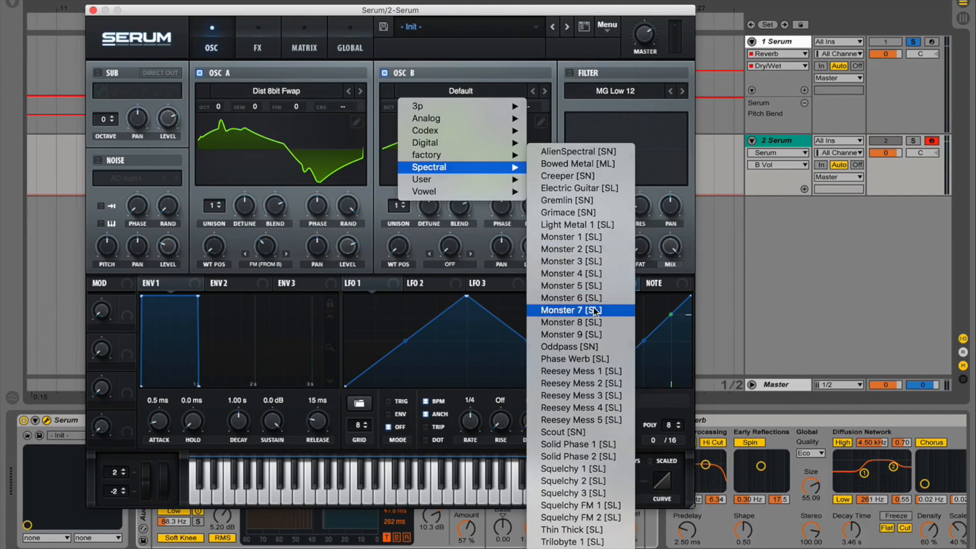
pyautogui.click(560, 309)
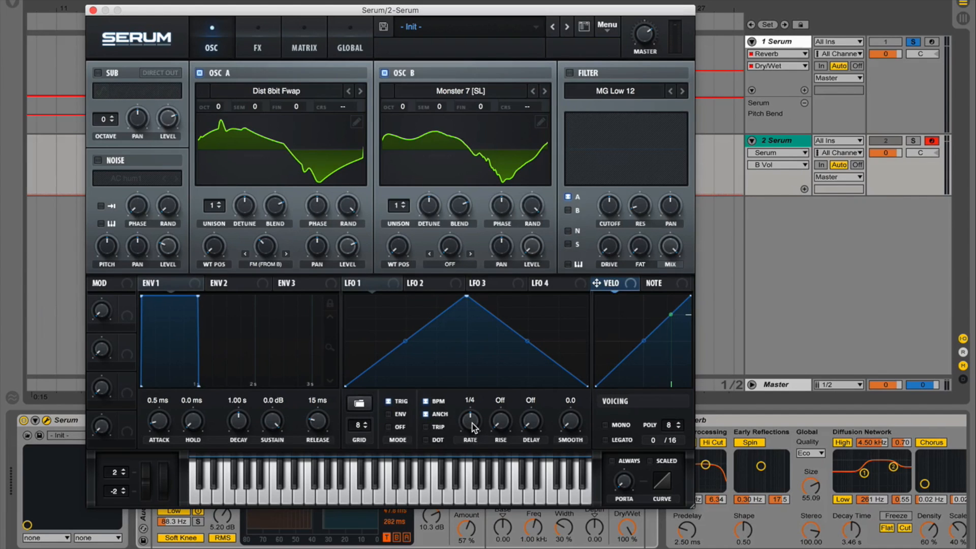
# - Set LFO 1 to Trig mode with a rate of 2 bar and a grid of 16
pyautogui.moveTo(473, 432); pyautogui.dragTo(477, 450)
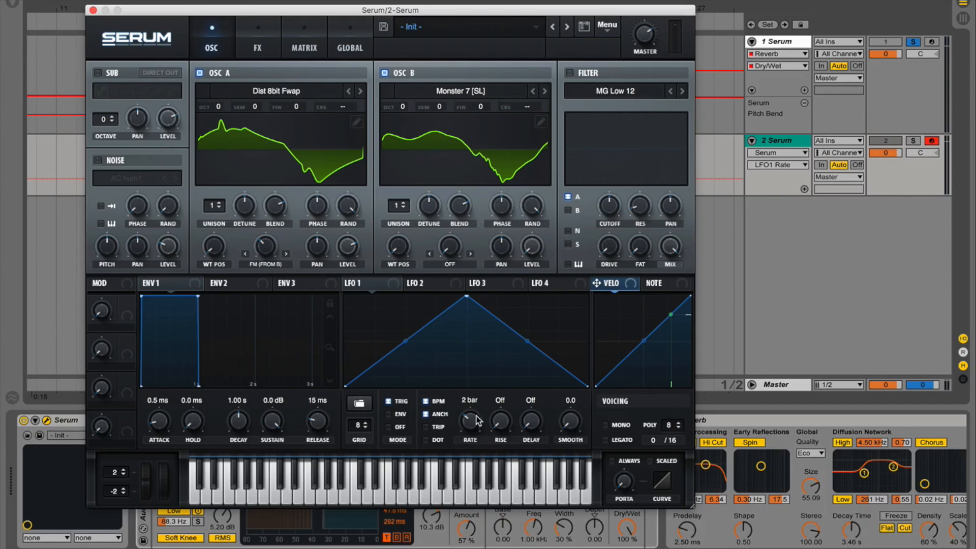
pyautogui.click(364, 422)
# - Reshape LFO 1 into a short spike, a dip and a rise to a sustained plateau, and assign it to oscillator A's level
pyautogui.moveTo(466, 295); pyautogui.dragTo(404, 295)
pyautogui.doubleClick(415, 376)
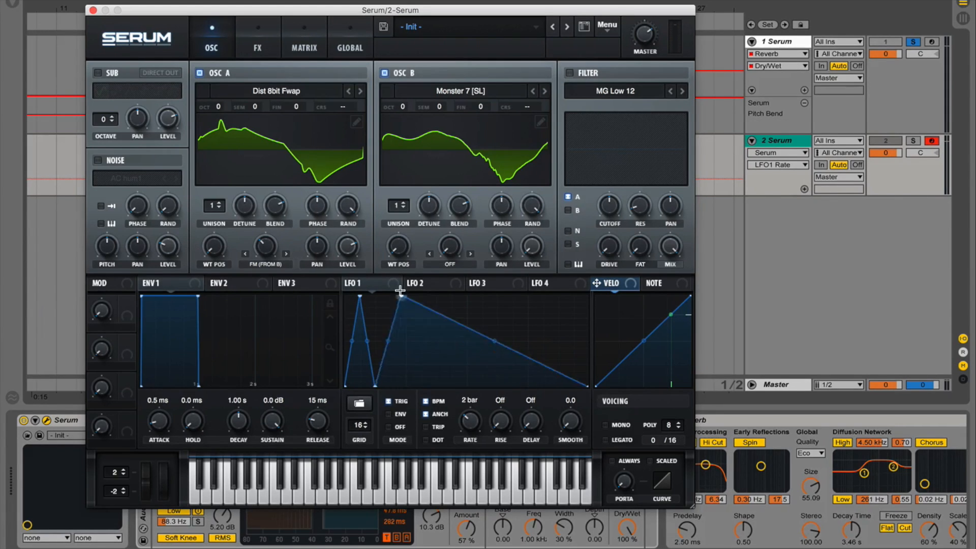
pyautogui.doubleClick(528, 345)
pyautogui.moveTo(528, 345); pyautogui.dragTo(658, 240)
pyautogui.moveTo(348, 283); pyautogui.dragTo(344, 253)
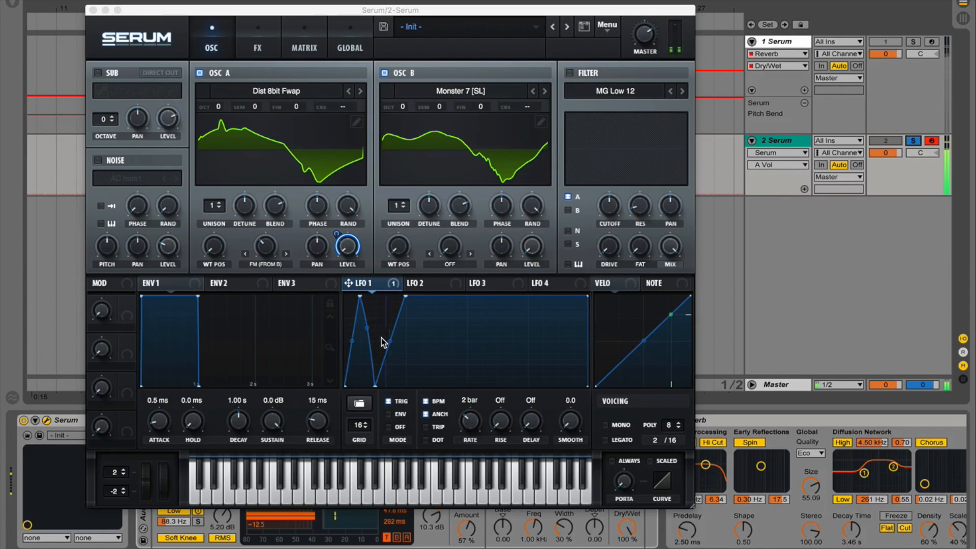
# - Expose Serum's Pitch Bend automation on the second track and draw a ramp up to 2.00 from mid-bar 17 to the clip's end
pyautogui.moveTo(146, 477); pyautogui.dragTo(135, 506)
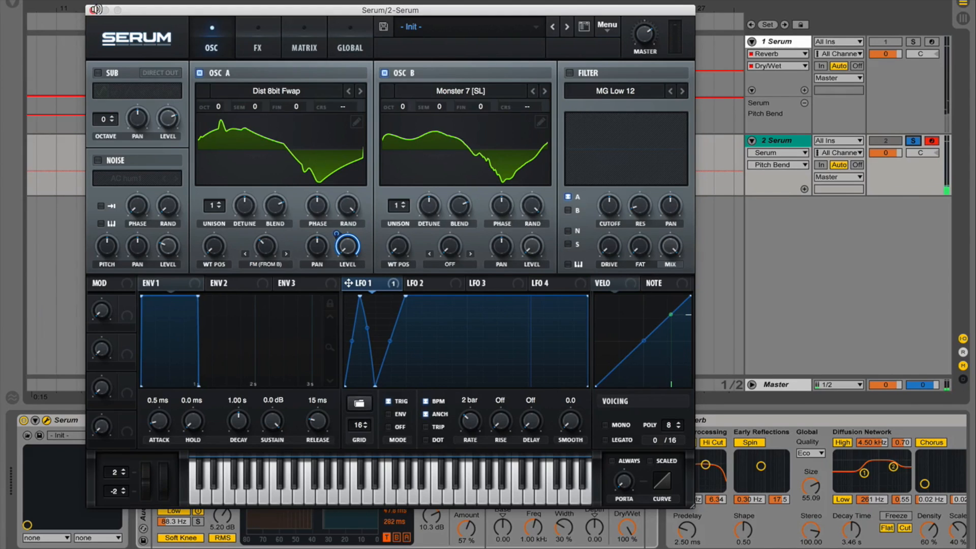
pyautogui.click(93, 10)
pyautogui.click(315, 171)
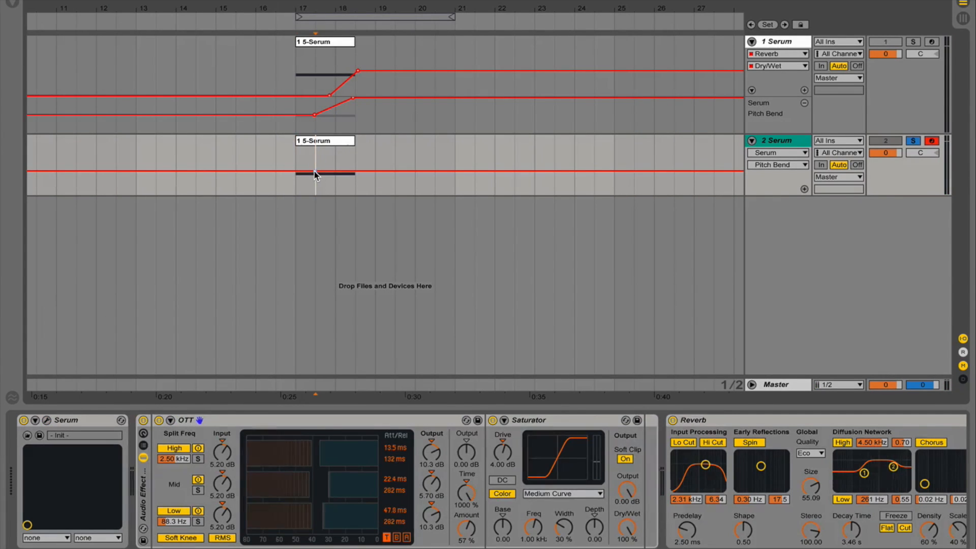
pyautogui.moveTo(354, 171); pyautogui.dragTo(354, 148)
pyautogui.click(294, 120)
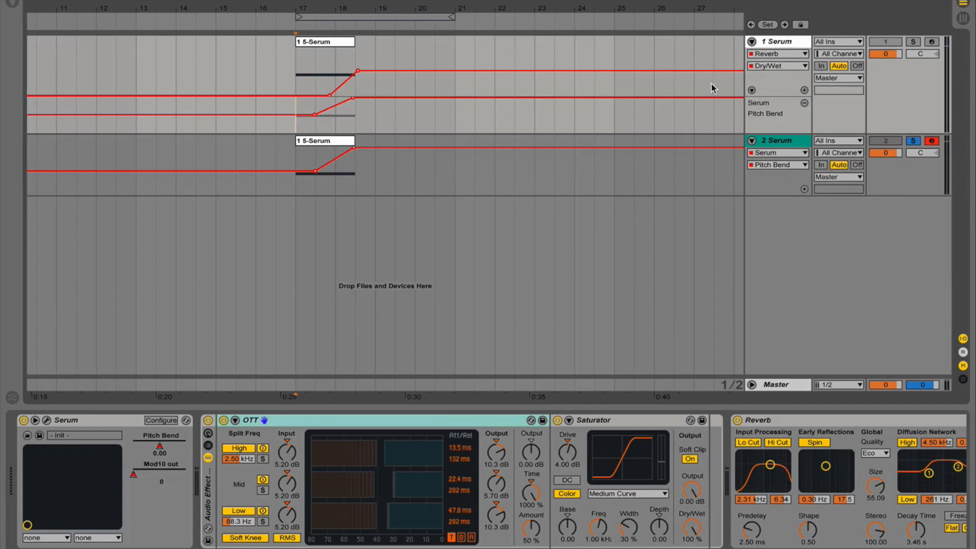
pyautogui.click(776, 53)
pyautogui.click(772, 124)
# - Select the clip on the second Serum track and reopen that track's Serum editor
pyautogui.click(316, 142)
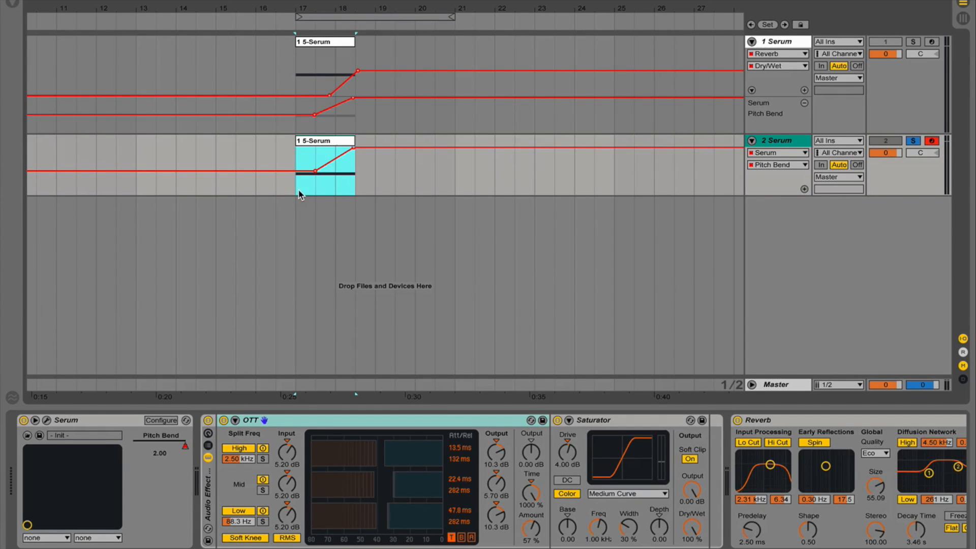
pyautogui.click(75, 434)
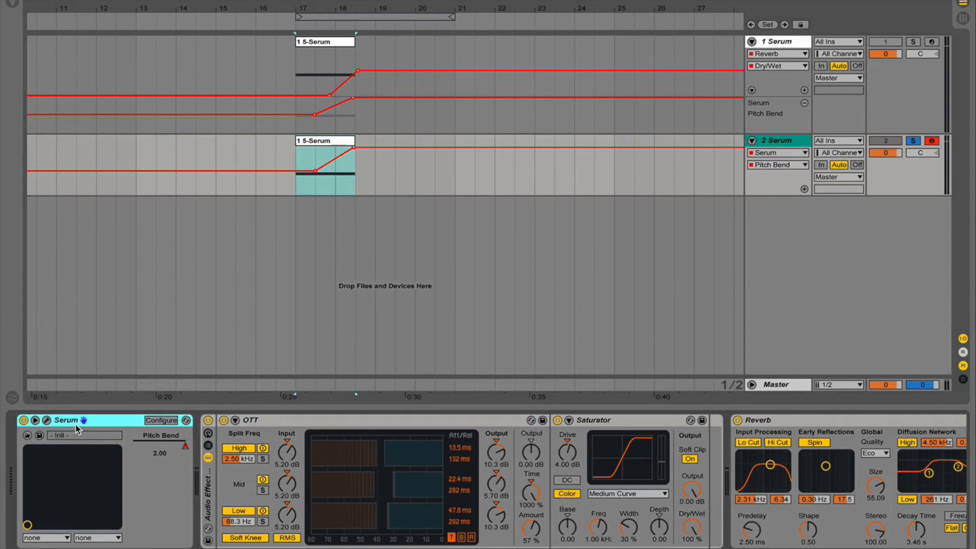
pyautogui.click(46, 420)
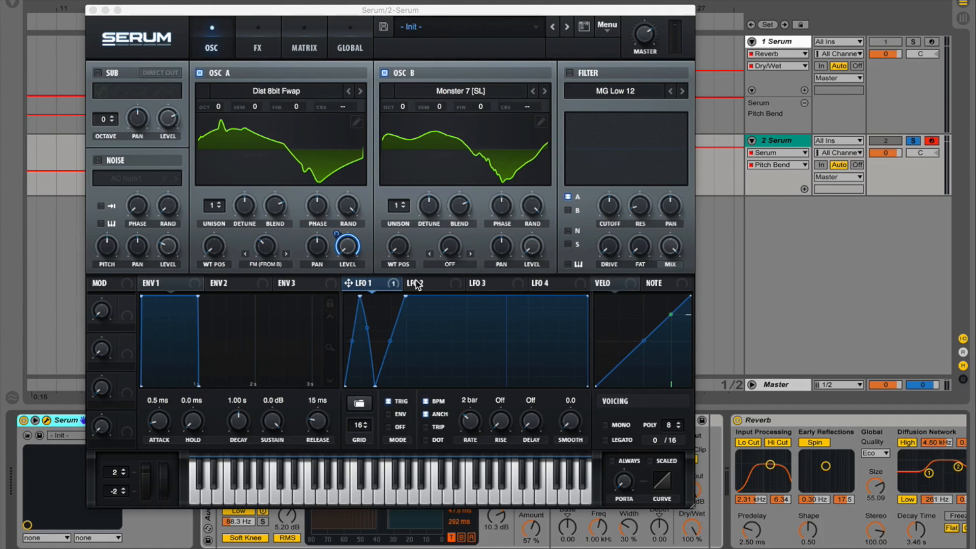
# - Check oscillator A's FM (from B) warp amount and oscillator B's level
pyautogui.click(272, 251)
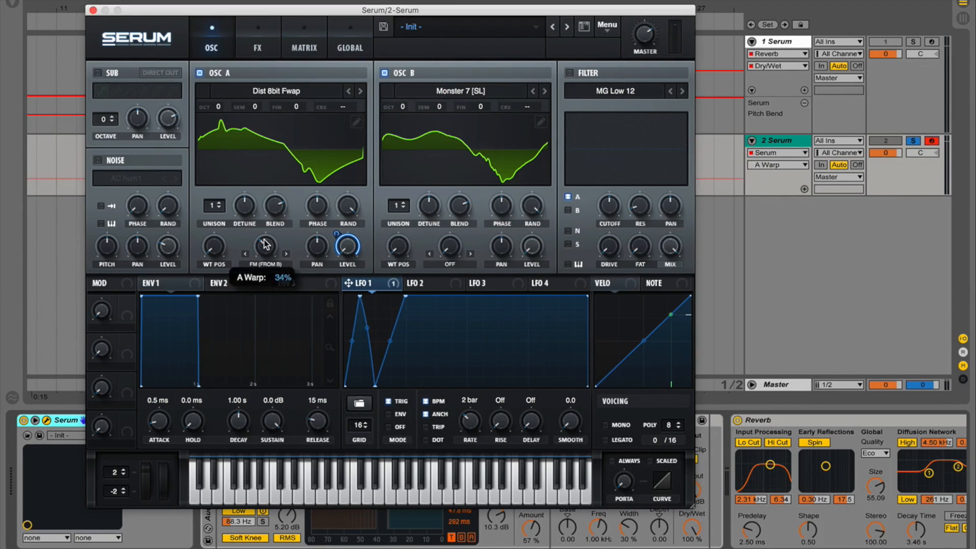
pyautogui.click(268, 247)
pyautogui.moveTo(267, 243); pyautogui.dragTo(267, 242)
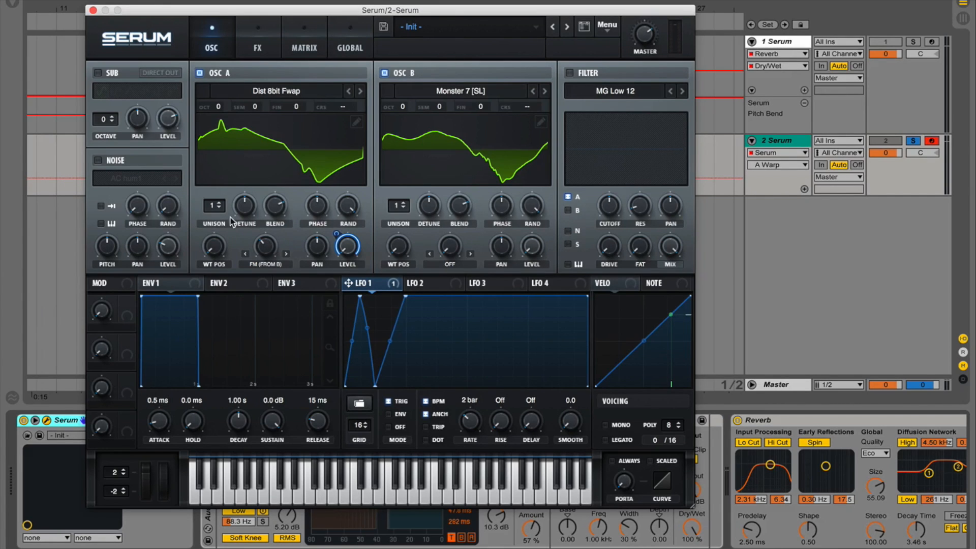
pyautogui.moveTo(261, 244)
pyautogui.mouseDown()
pyautogui.moveTo(271, 228)
pyautogui.moveTo(272, 253)
pyautogui.moveTo(274, 244)
pyautogui.mouseUp()
pyautogui.click(531, 246)
# - Assign LFO 1 to oscillator B's wavetable position and raise that position to about 131
pyautogui.moveTo(405, 246); pyautogui.dragTo(399, 192)
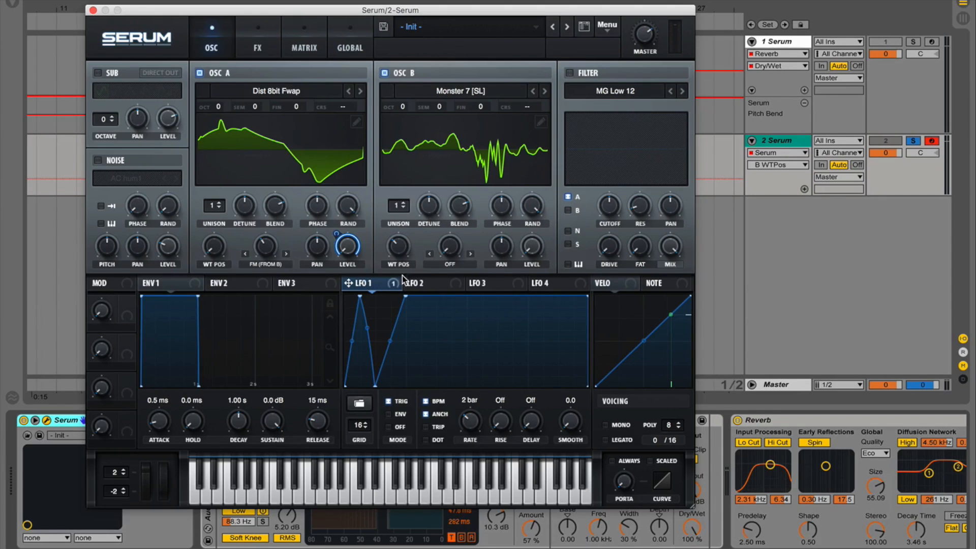
pyautogui.moveTo(381, 285); pyautogui.dragTo(401, 253)
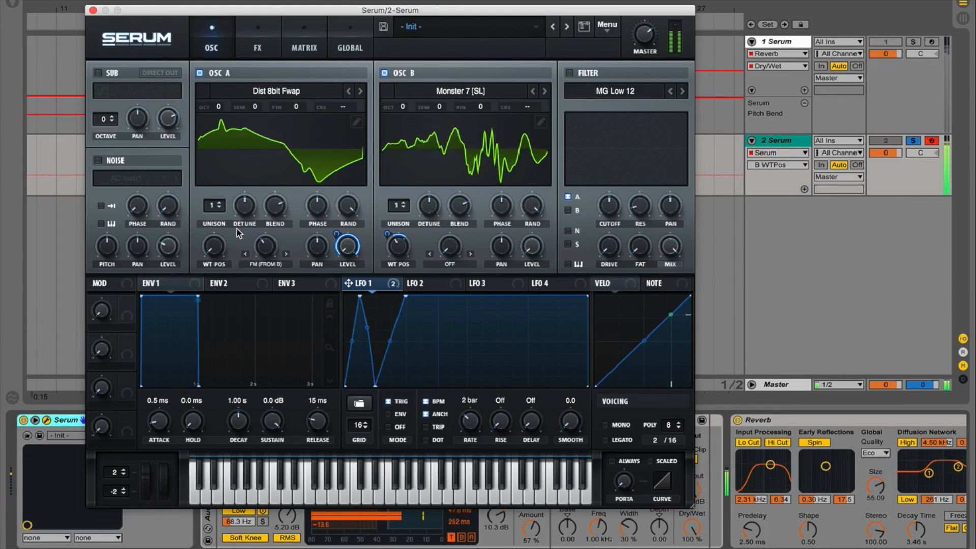
pyautogui.moveTo(398, 251); pyautogui.dragTo(403, 241)
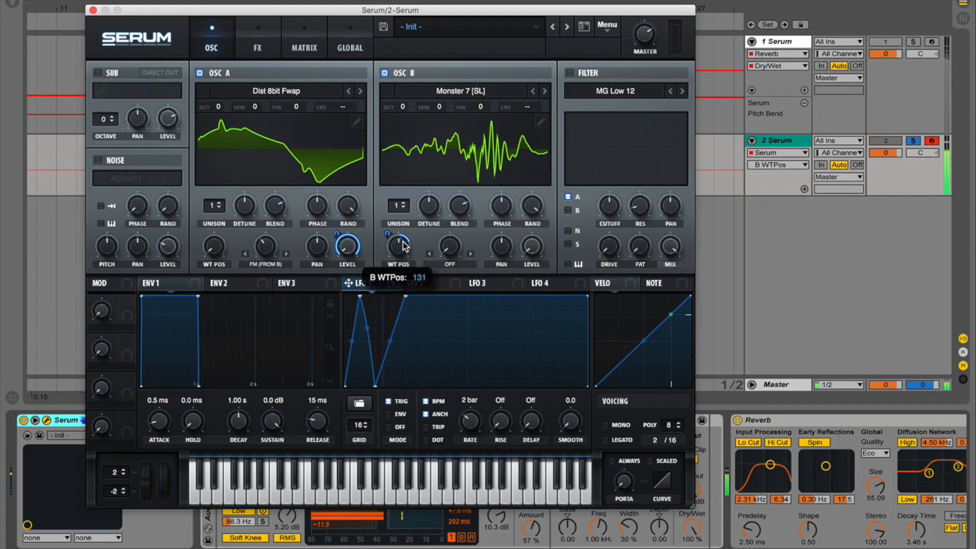
# - Set oscillator B's warp mode to Bend +/- and adjust its warp amount
pyautogui.click(454, 264)
pyautogui.click(507, 355)
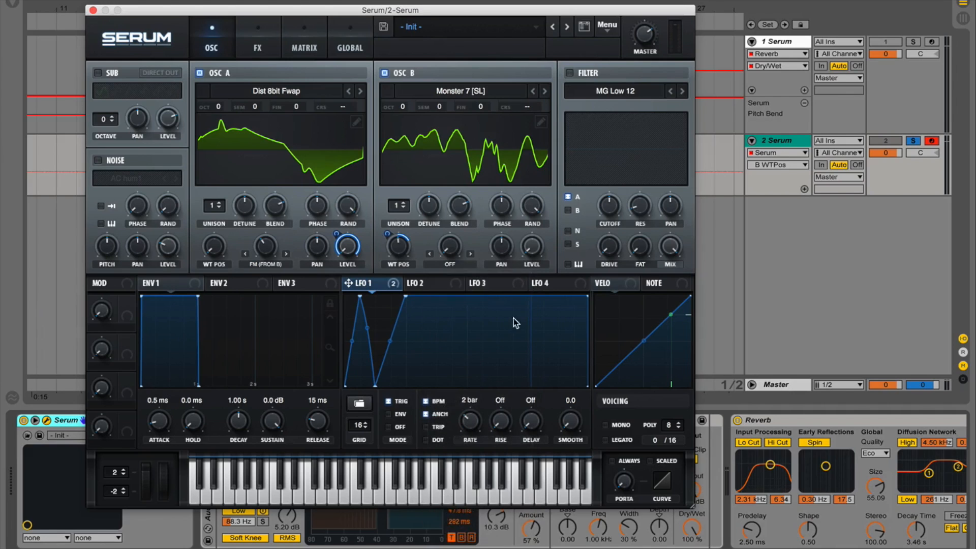
pyautogui.moveTo(451, 249); pyautogui.dragTo(463, 205)
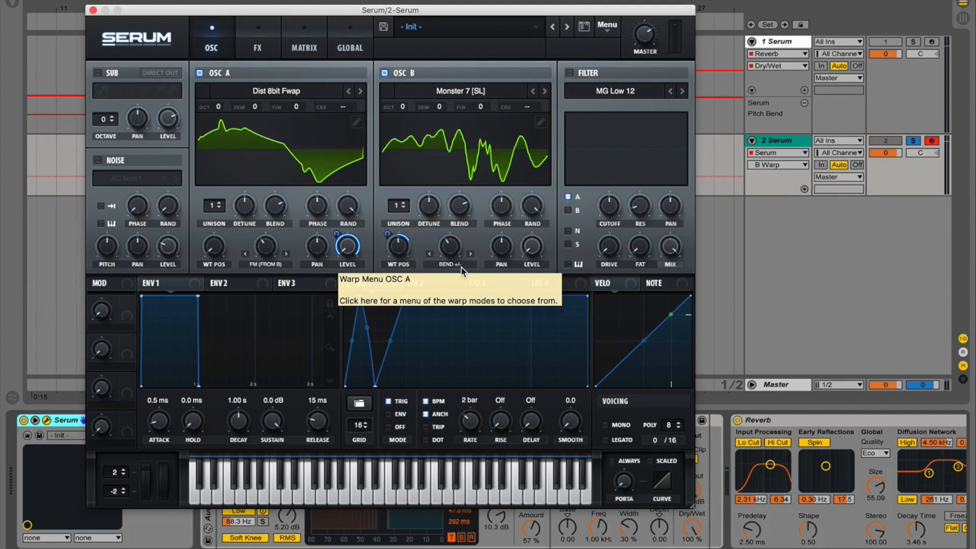
# - Fine-tune oscillator B's Bend +/- warp amount and assign LFO 1 to it
pyautogui.moveTo(449, 249); pyautogui.dragTo(454, 237)
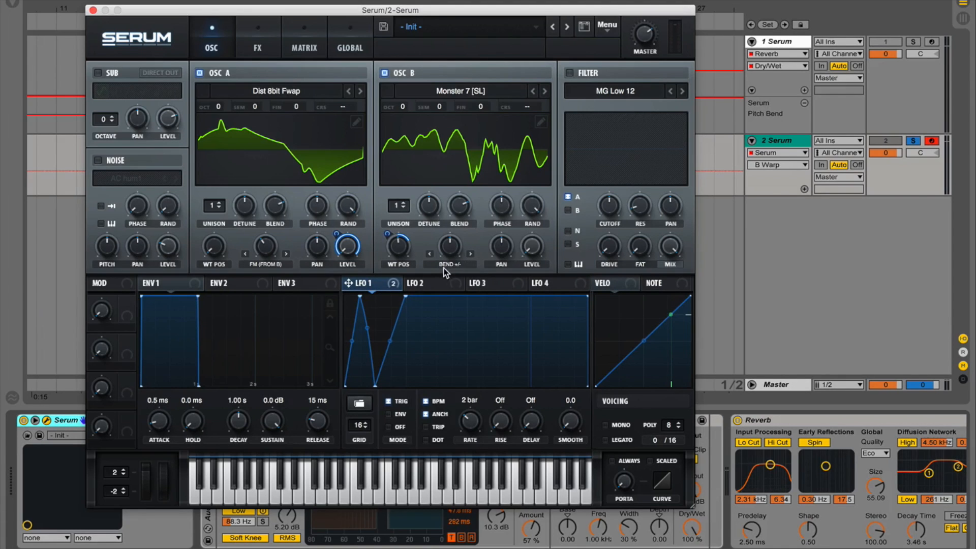
pyautogui.moveTo(453, 250)
pyautogui.mouseDown()
pyautogui.moveTo(444, 333)
pyautogui.moveTo(450, 259)
pyautogui.mouseUp()
pyautogui.moveTo(349, 283); pyautogui.dragTo(444, 251)
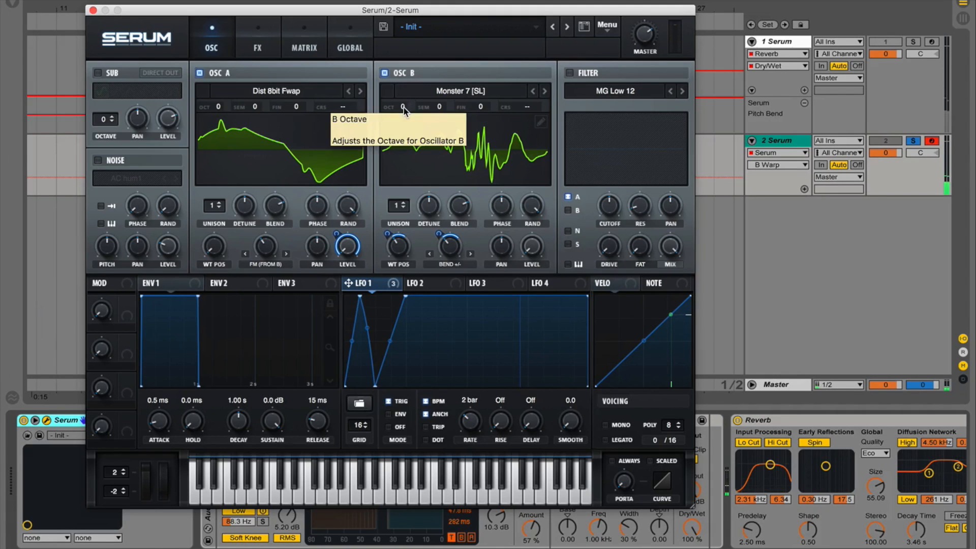
# - Tune oscillator B to +2 octaves and +7 semitones, then give oscillator A 3 unison voices with a lower blend
pyautogui.moveTo(404, 110); pyautogui.dragTo(406, 75)
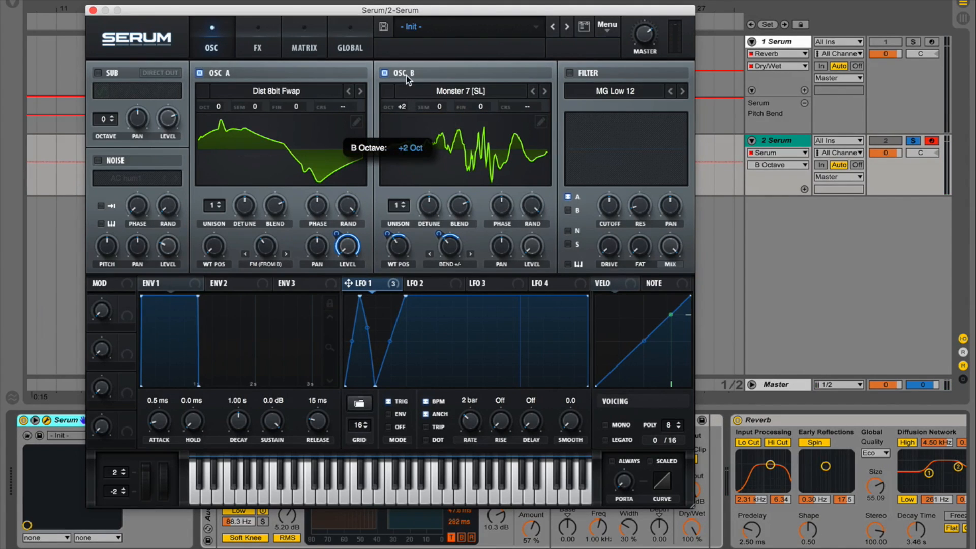
pyautogui.click(440, 105)
pyautogui.moveTo(440, 105); pyautogui.dragTo(449, 63)
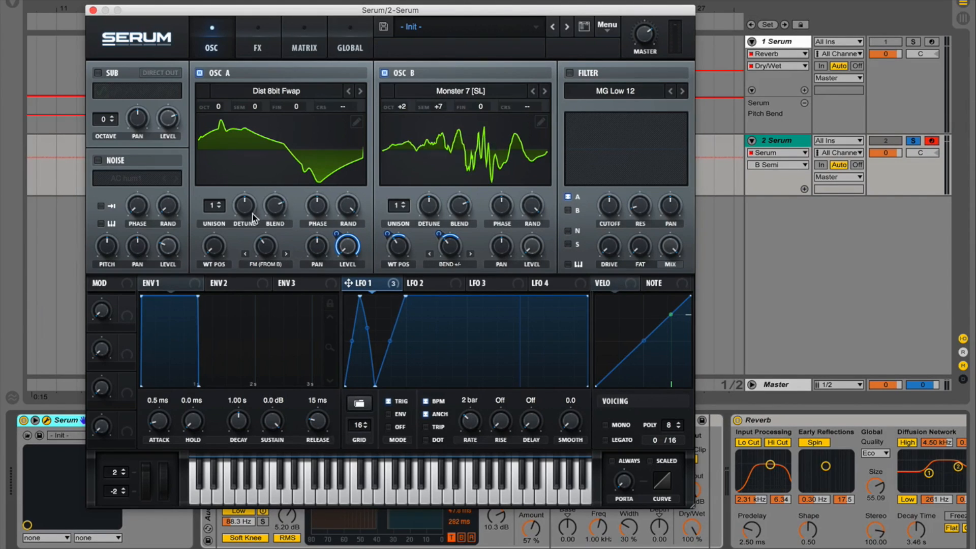
pyautogui.moveTo(215, 208); pyautogui.dragTo(274, 285)
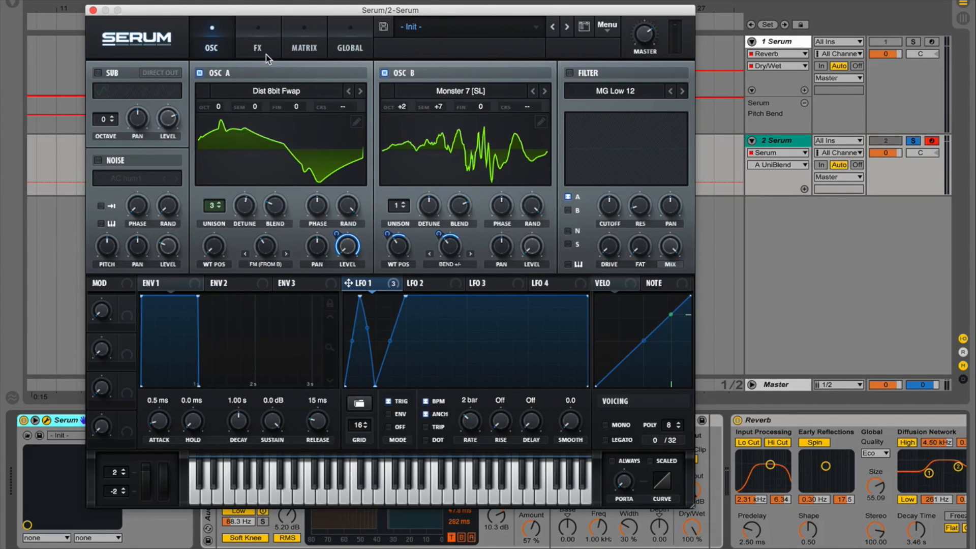
# - Enable the main filter and set its type to Band 12
pyautogui.click(569, 73)
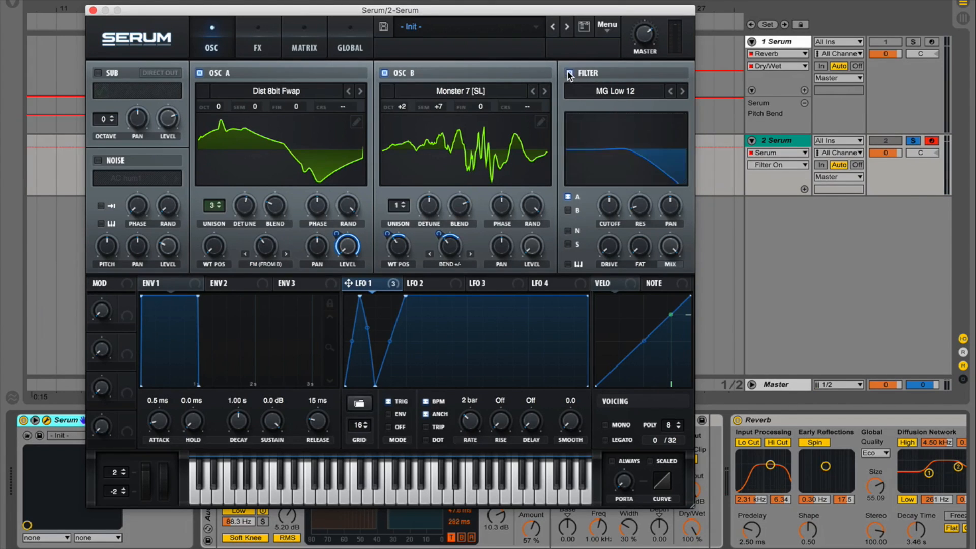
pyautogui.click(592, 96)
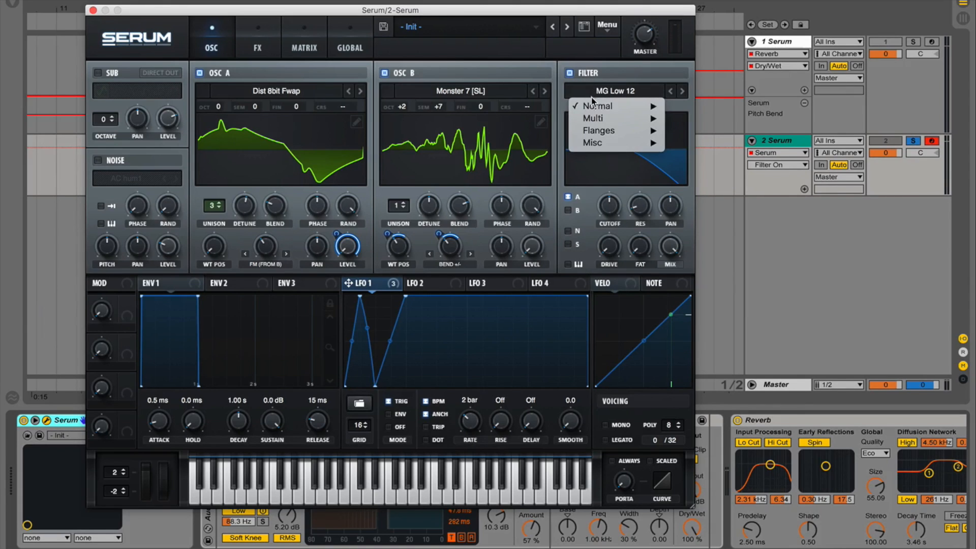
pyautogui.moveTo(609, 106)
pyautogui.click(711, 252)
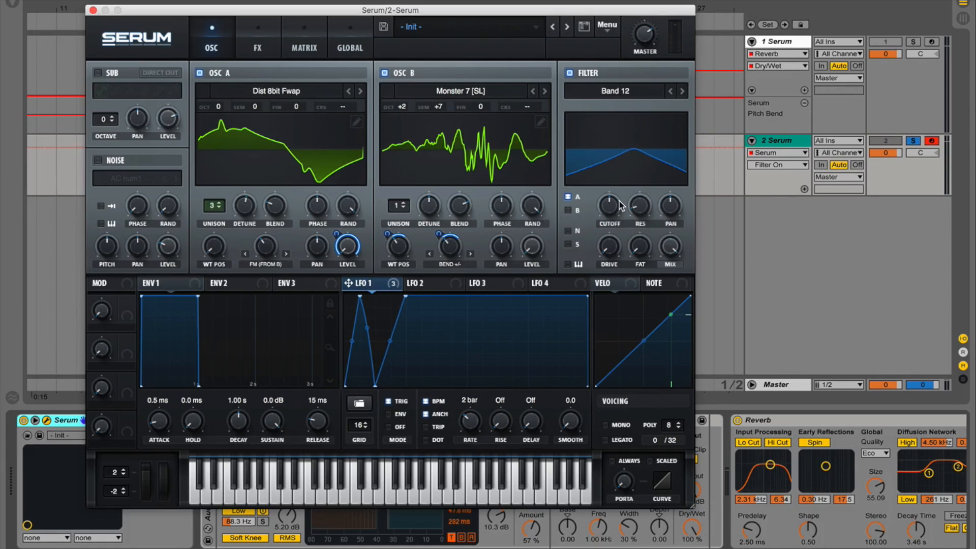
# - Lower the Band 12 filter's cutoff, assign LFO 1 to it, and raise the filter's resonance and drive
pyautogui.scroll(-5, 615, 219)
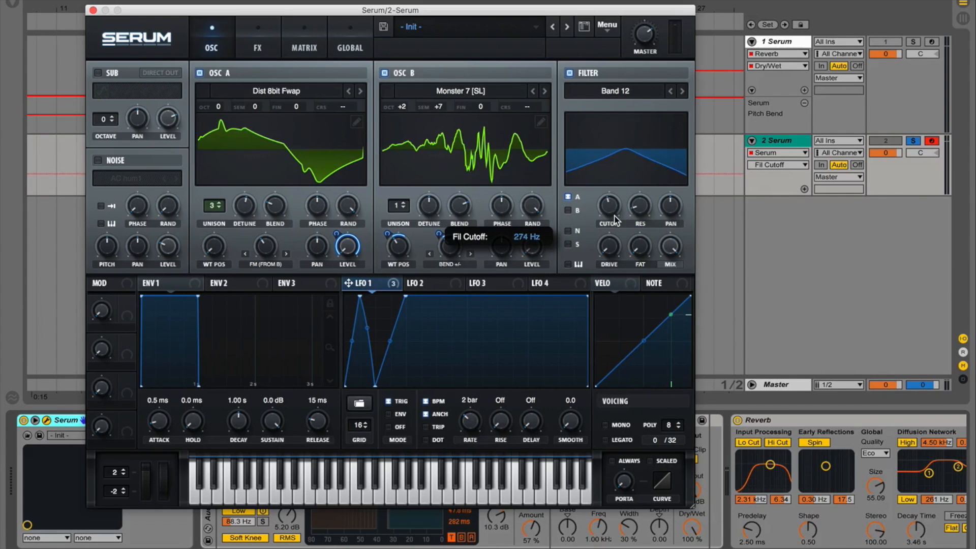
pyautogui.scroll(-1, 615, 219)
pyautogui.moveTo(390, 283); pyautogui.dragTo(621, 212)
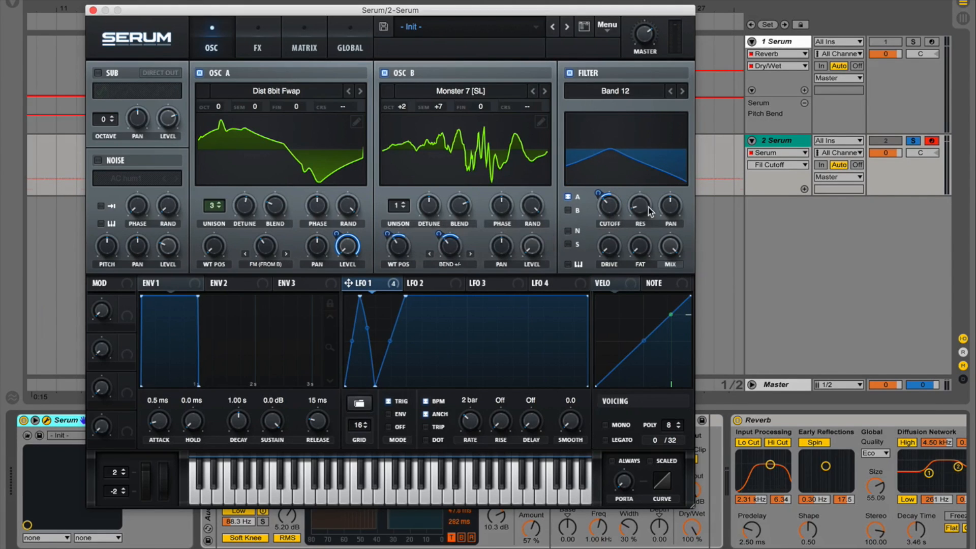
pyautogui.moveTo(647, 207); pyautogui.dragTo(649, 188)
pyautogui.click(608, 246)
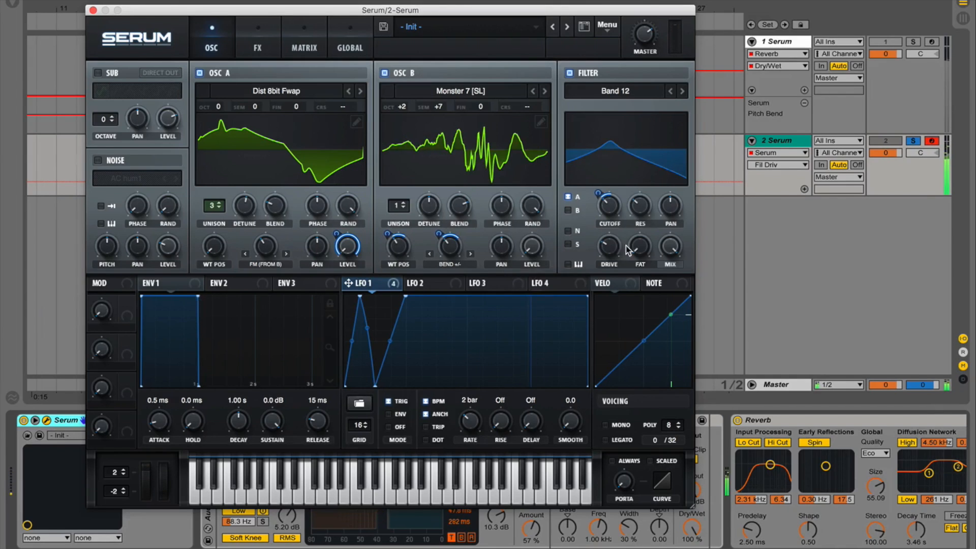
# - Enable the Compressor effect in multiband mode and adjust its threshold, attack, release and gain
pyautogui.click(267, 45)
pyautogui.click(98, 197)
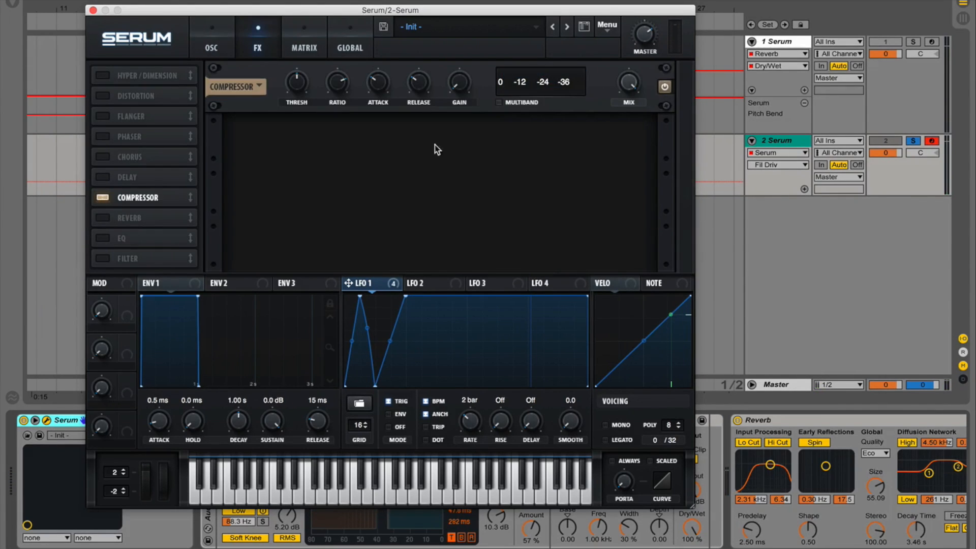
pyautogui.click(498, 104)
pyautogui.moveTo(297, 89); pyautogui.dragTo(298, 81)
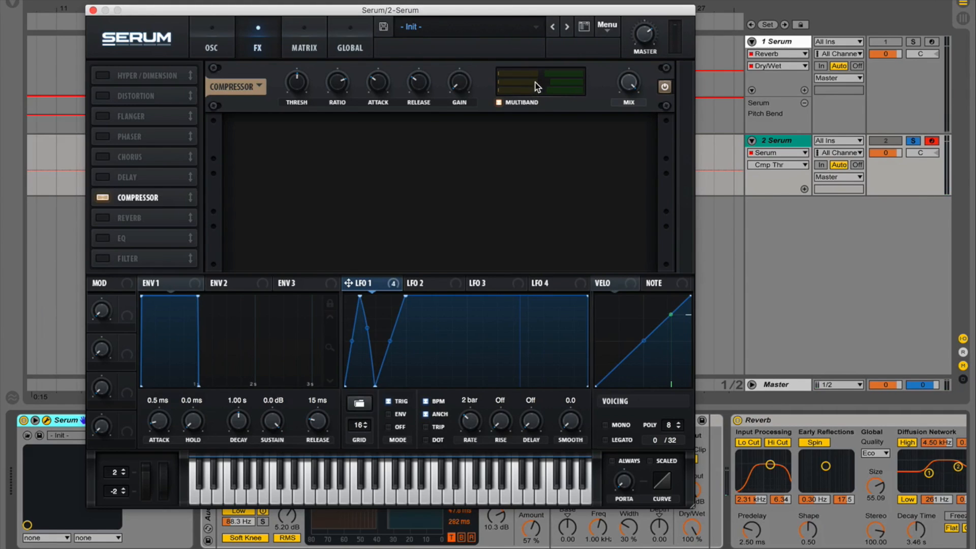
pyautogui.moveTo(378, 89); pyautogui.dragTo(377, 99)
pyautogui.moveTo(427, 81); pyautogui.dragTo(469, 65)
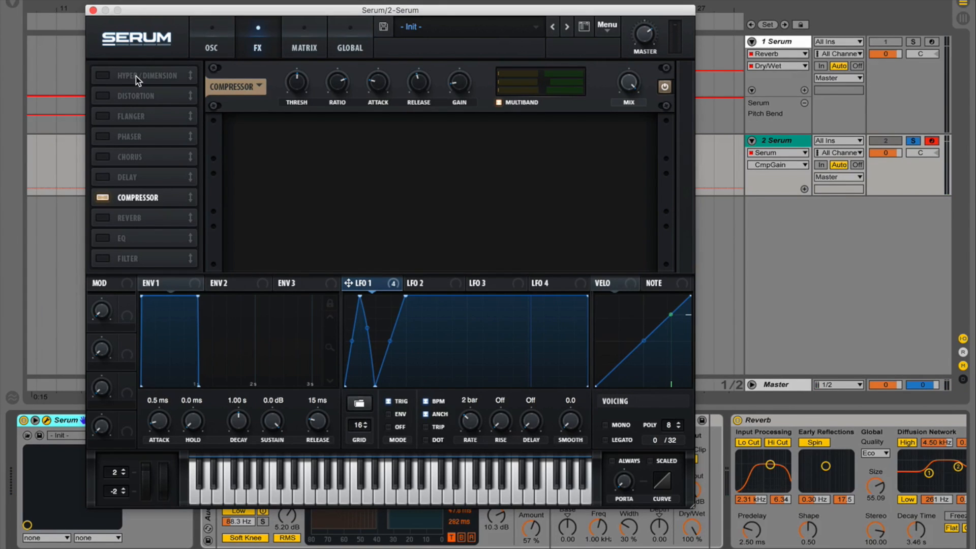
# - Enable Hyper/Dimension, turn down the Hyper mix and Dimension size, and modulate the Dimension mix with LFO 1
pyautogui.click(106, 76)
pyautogui.moveTo(466, 82); pyautogui.dragTo(466, 122)
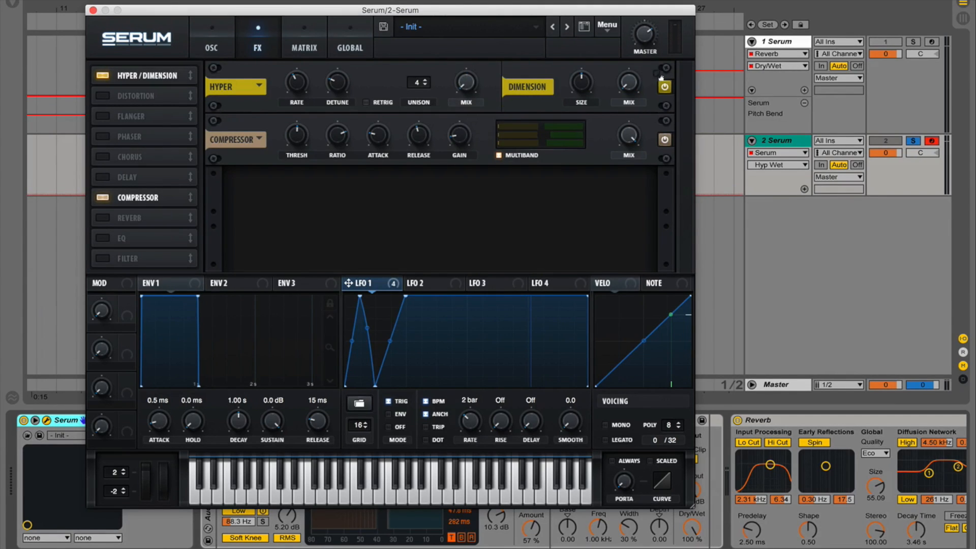
pyautogui.moveTo(587, 89); pyautogui.dragTo(587, 122)
pyautogui.moveTo(394, 283); pyautogui.dragTo(629, 84)
pyautogui.moveTo(623, 75); pyautogui.dragTo(624, 72)
# - Place an enabled SoftClip Distortion after the compressor, with its drive lowered to about 12% and modulated by LFO 1
pyautogui.moveTo(142, 90); pyautogui.dragTo(115, 213)
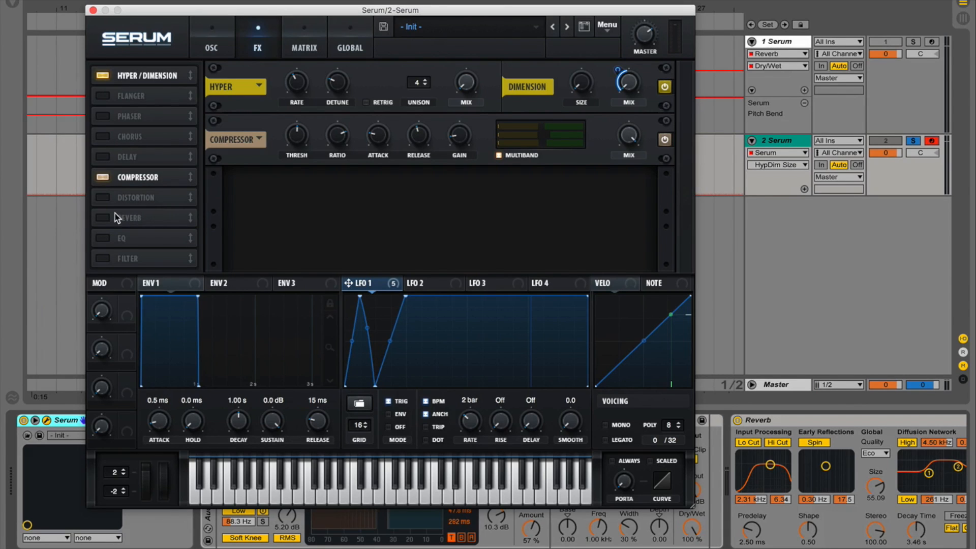
pyautogui.click(101, 197)
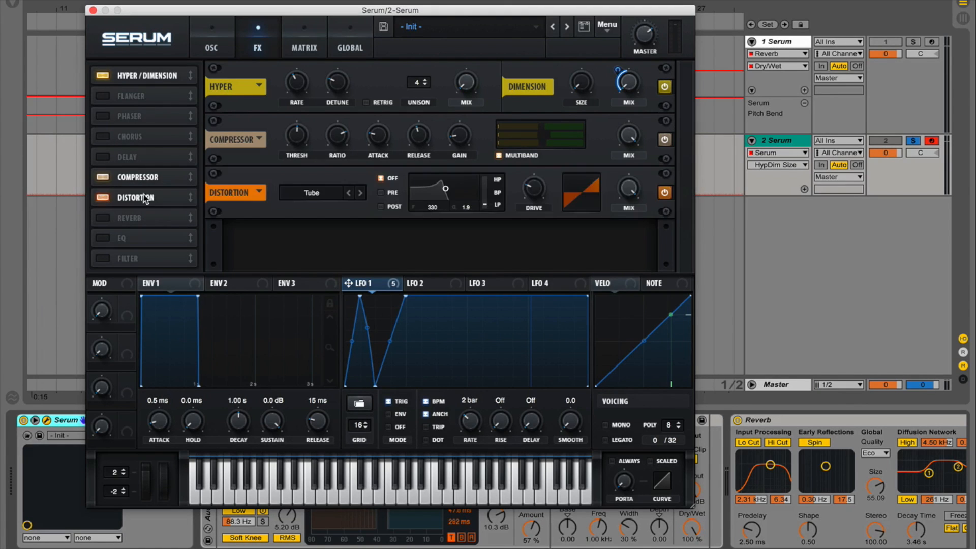
pyautogui.click(536, 192)
pyautogui.moveTo(348, 283); pyautogui.dragTo(531, 189)
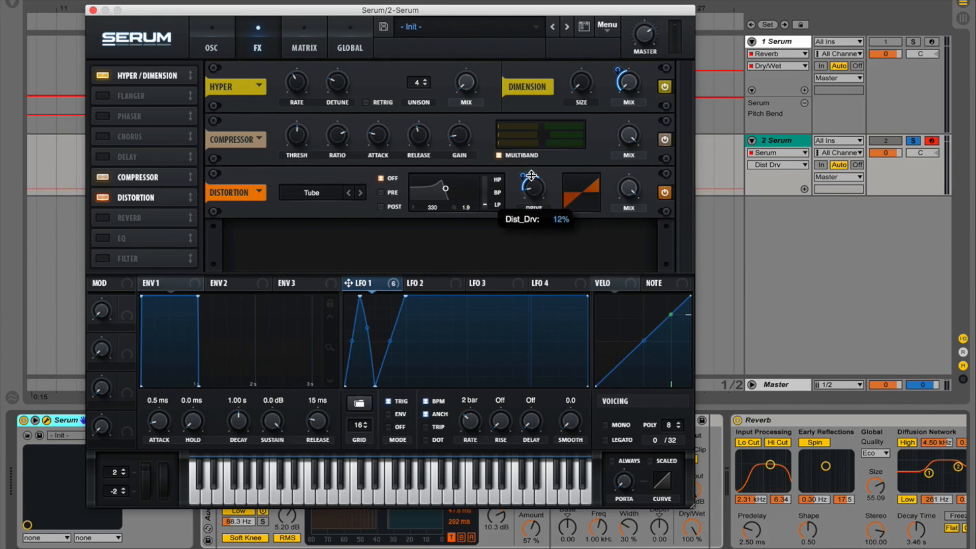
pyautogui.click(341, 193)
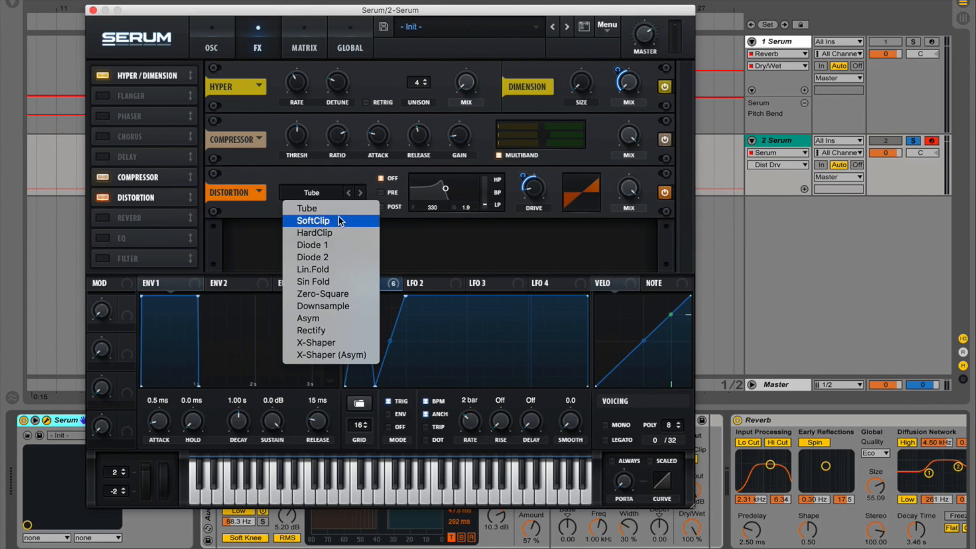
pyautogui.click(334, 219)
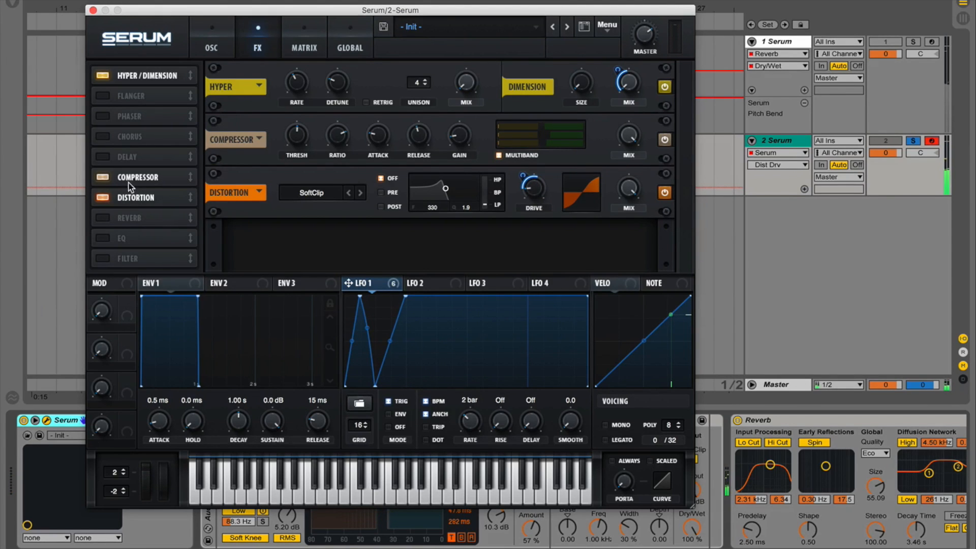
# - Move the Filter effect ahead of the compressor, enable it and set its type to Cmb +
pyautogui.moveTo(147, 261); pyautogui.dragTo(179, 177)
pyautogui.click(102, 177)
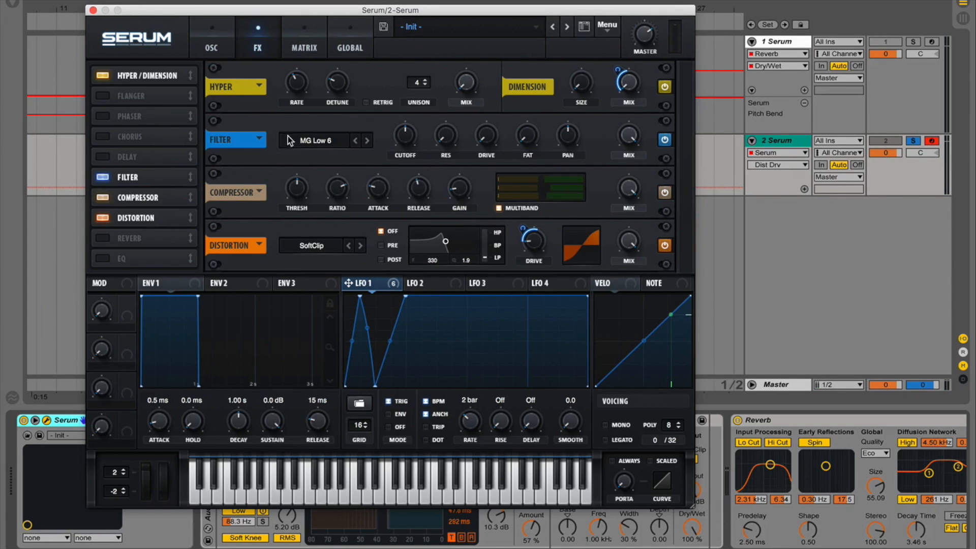
pyautogui.click(284, 140)
pyautogui.moveTo(317, 181)
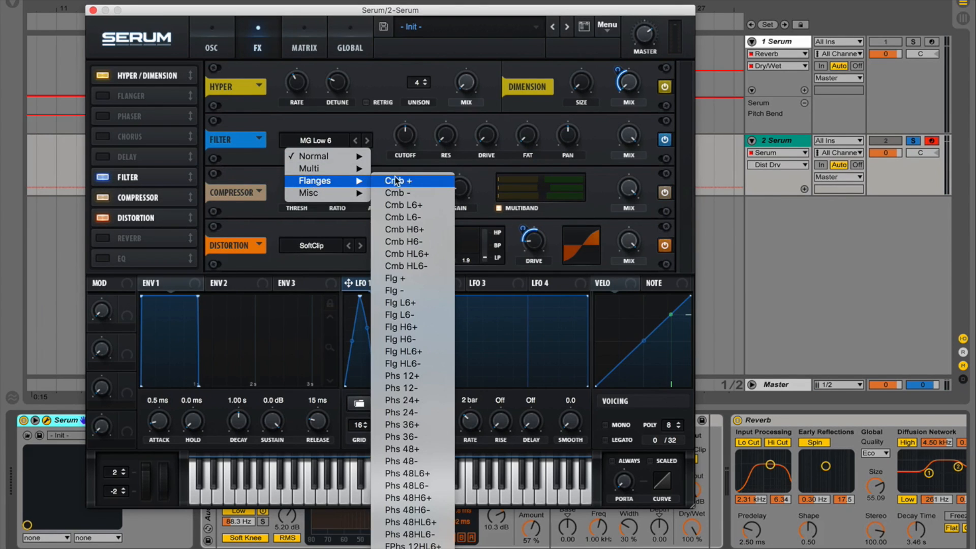
pyautogui.click(411, 181)
# - Assign LFO 1 to the comb filter's resonance and cutoff, set the resonance modulation to about 26, and raise the filter's drive
pyautogui.moveTo(385, 289); pyautogui.dragTo(440, 161)
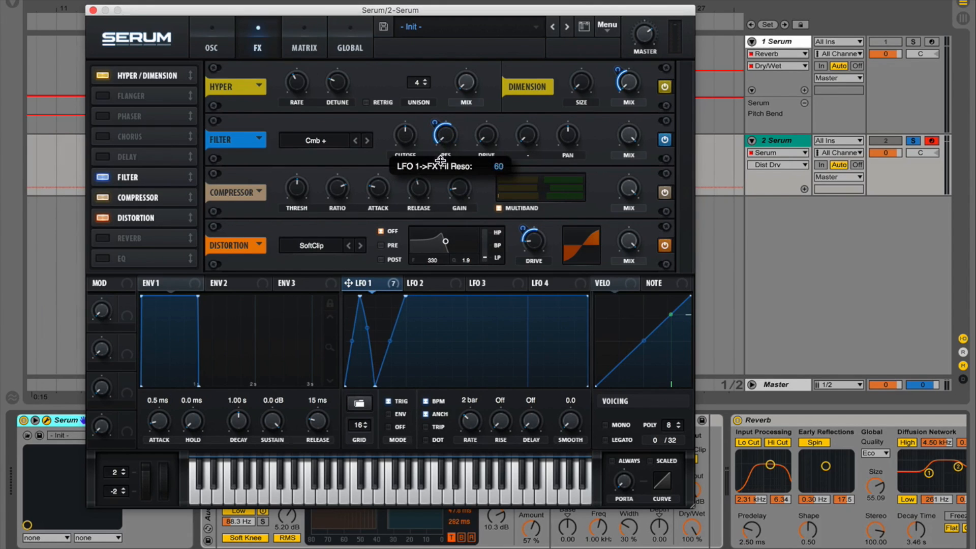
pyautogui.moveTo(385, 290); pyautogui.dragTo(411, 199)
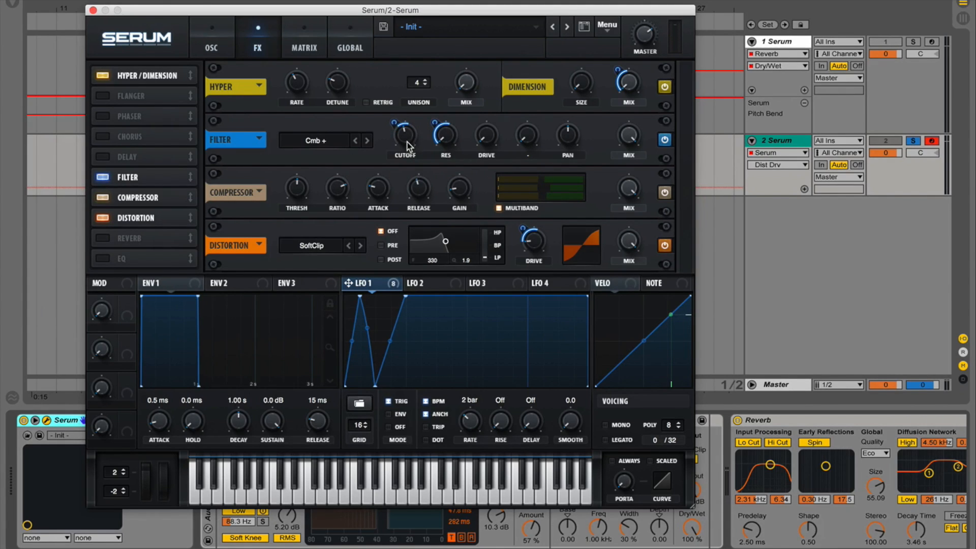
pyautogui.moveTo(407, 141)
pyautogui.moveTo(410, 142); pyautogui.dragTo(406, 142)
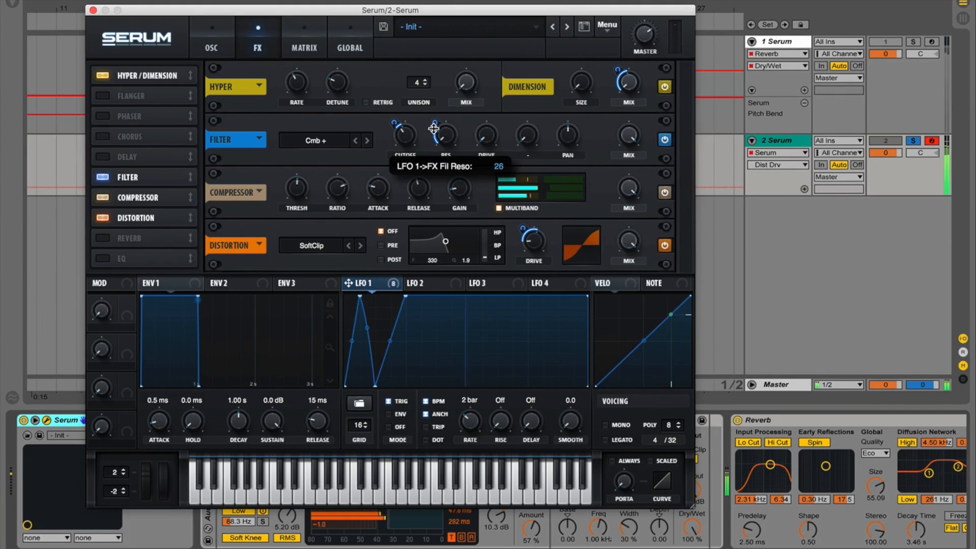
pyautogui.moveTo(489, 136); pyautogui.dragTo(494, 123)
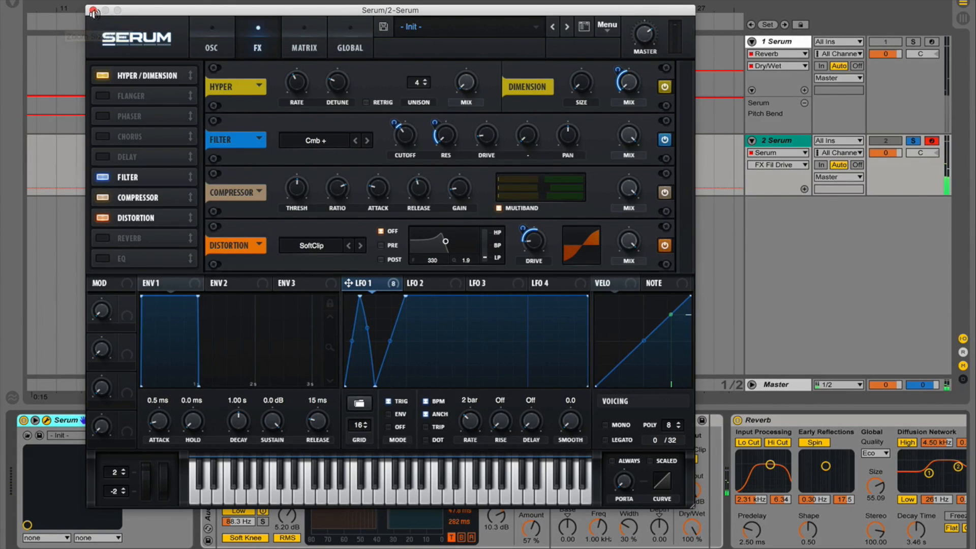
# - Fine-tune oscillator A's FM (from B) warp amount and check the main filter's cutoff
pyautogui.click(216, 47)
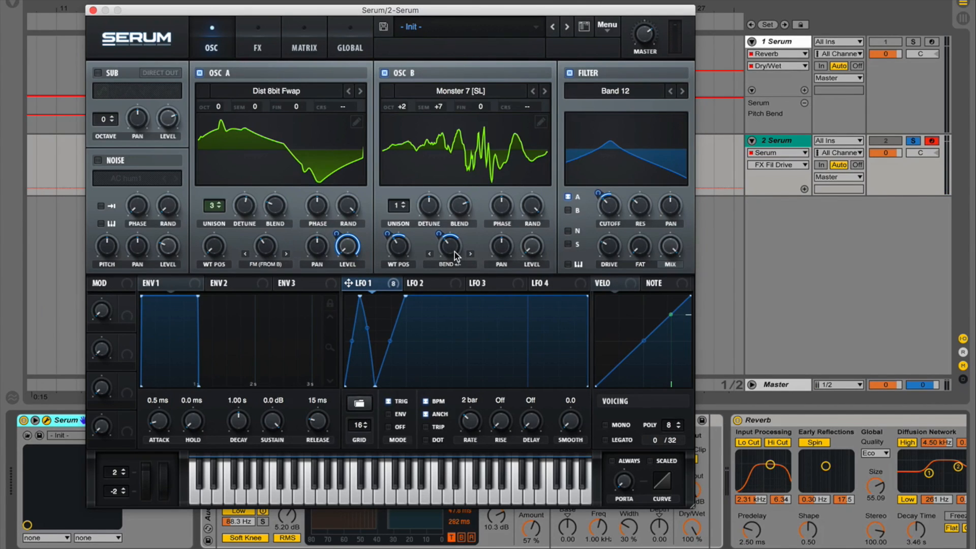
pyautogui.click(265, 246)
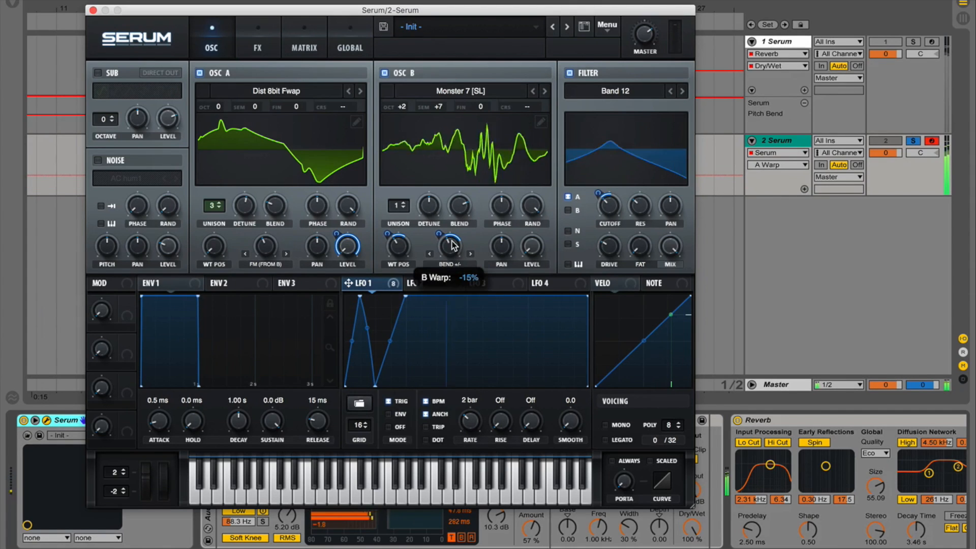
pyautogui.click(257, 47)
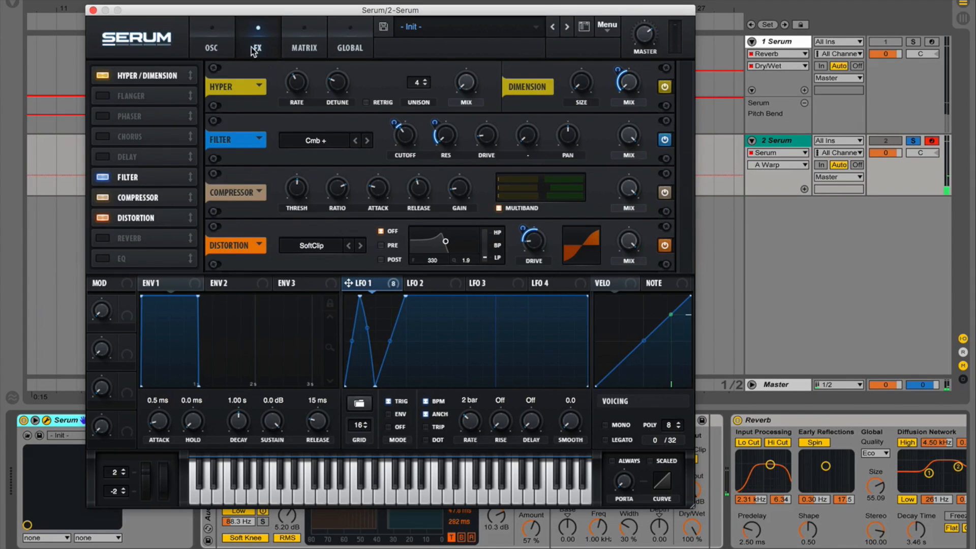
pyautogui.click(225, 49)
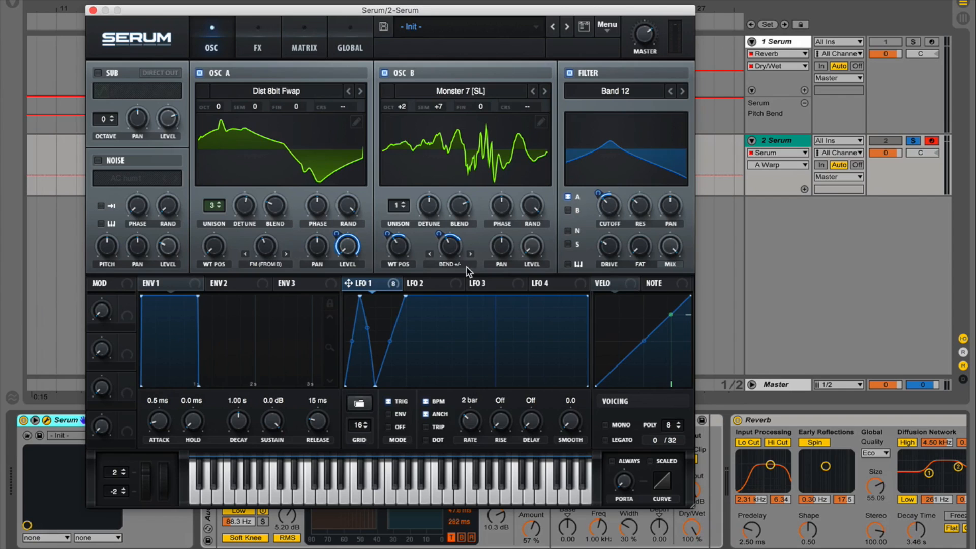
pyautogui.moveTo(611, 212); pyautogui.dragTo(615, 210)
# - Bend LFO 1's second rising segment into an upward curve and audition the sound
pyautogui.click(243, 44)
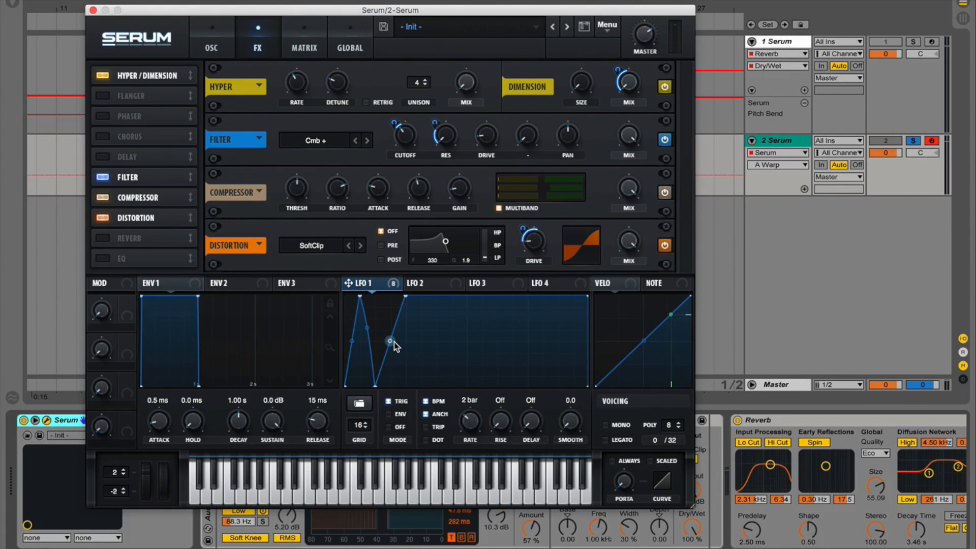
pyautogui.moveTo(393, 341); pyautogui.dragTo(392, 335)
pyautogui.press('space')
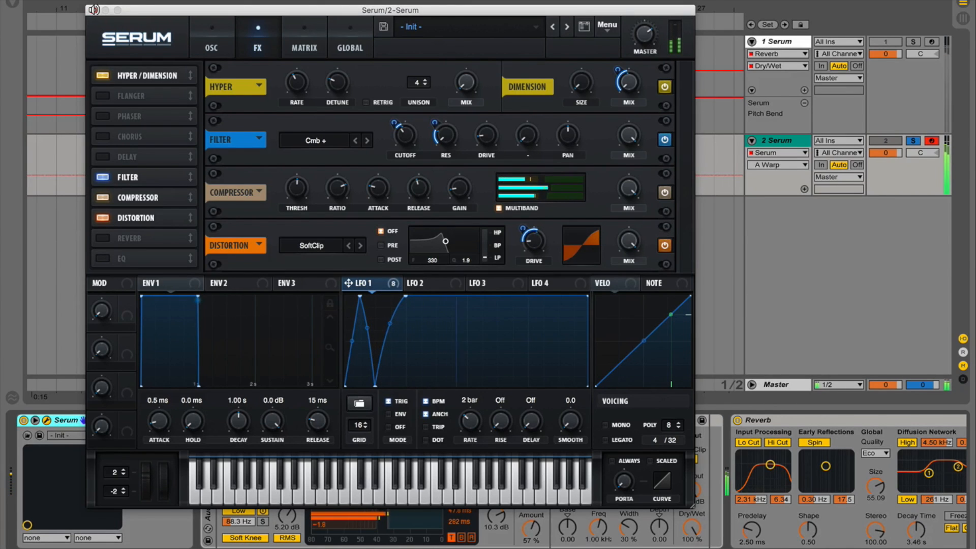
pyautogui.press('space')
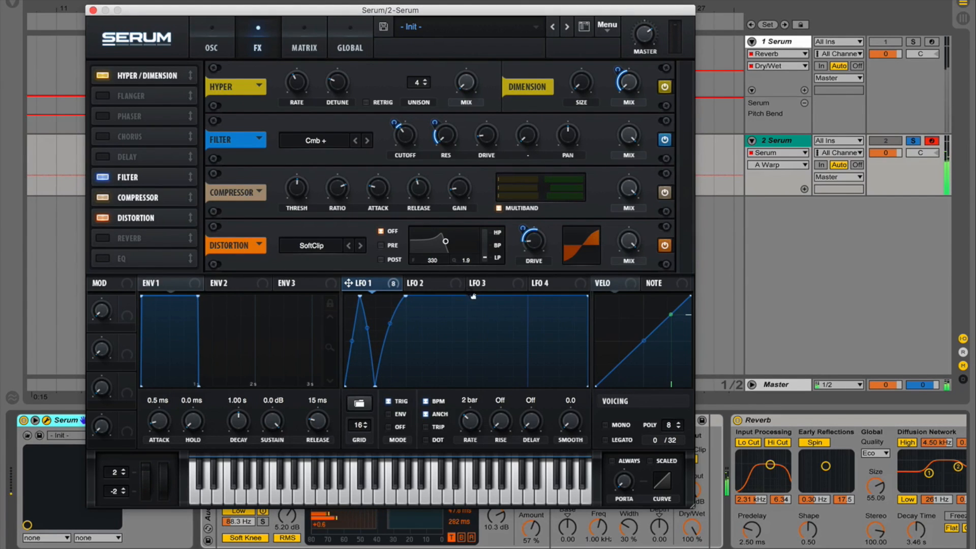
# - Turn off tempo sync for LFO 2 and route it to the global master tuning in the modulation matrix
pyautogui.click(436, 287)
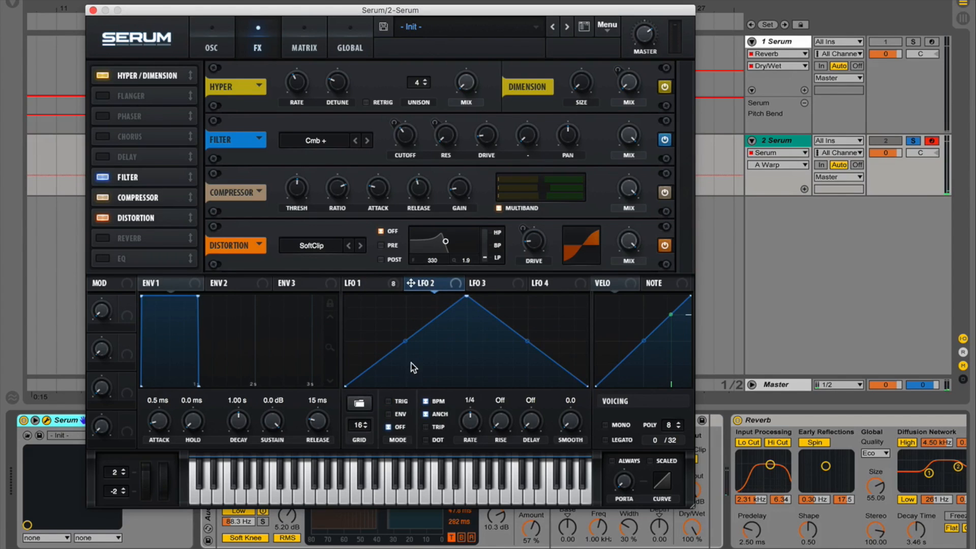
pyautogui.click(425, 402)
pyautogui.click(285, 45)
pyautogui.scroll(-3, 135, 196)
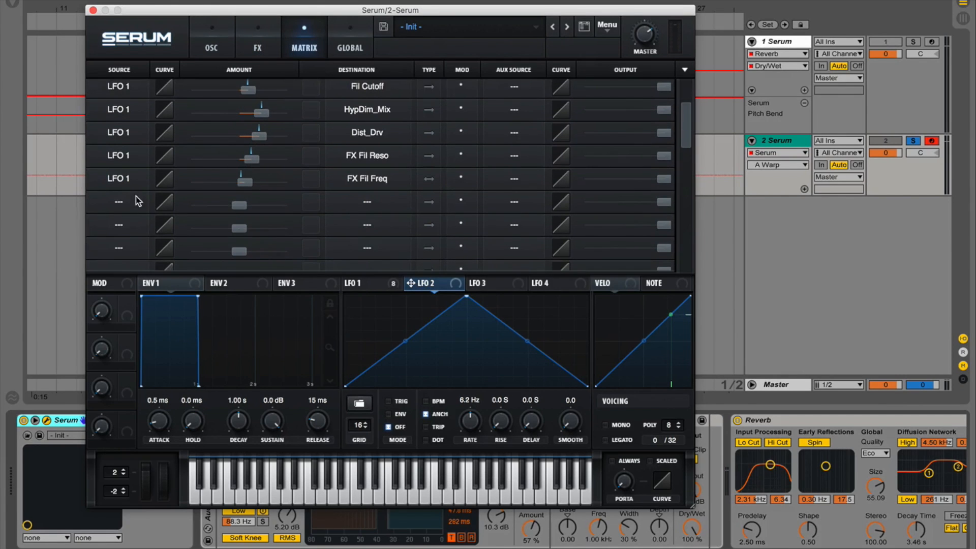
pyautogui.click(136, 198)
pyautogui.click(136, 289)
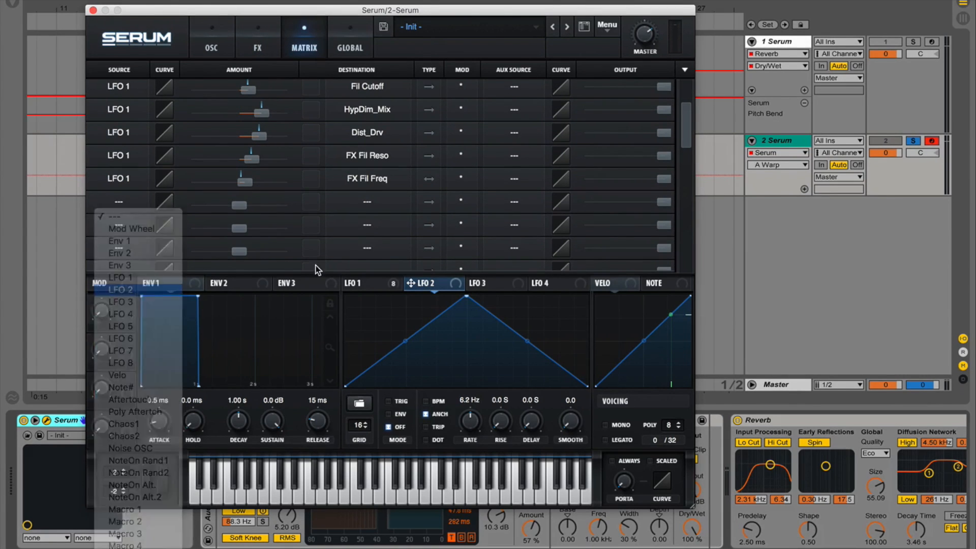
pyautogui.click(383, 203)
pyautogui.moveTo(391, 303)
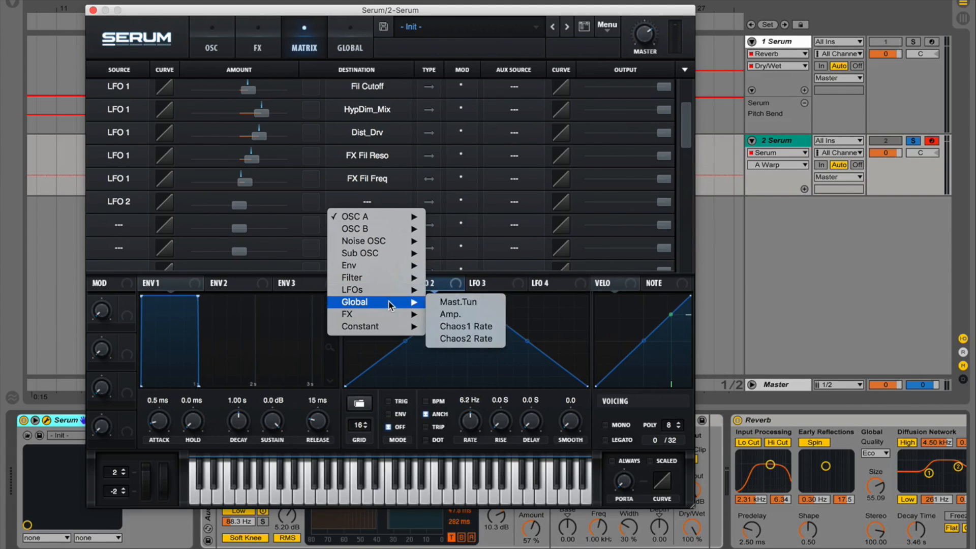
pyautogui.click(463, 303)
pyautogui.moveTo(446, 288); pyautogui.dragTo(402, 400)
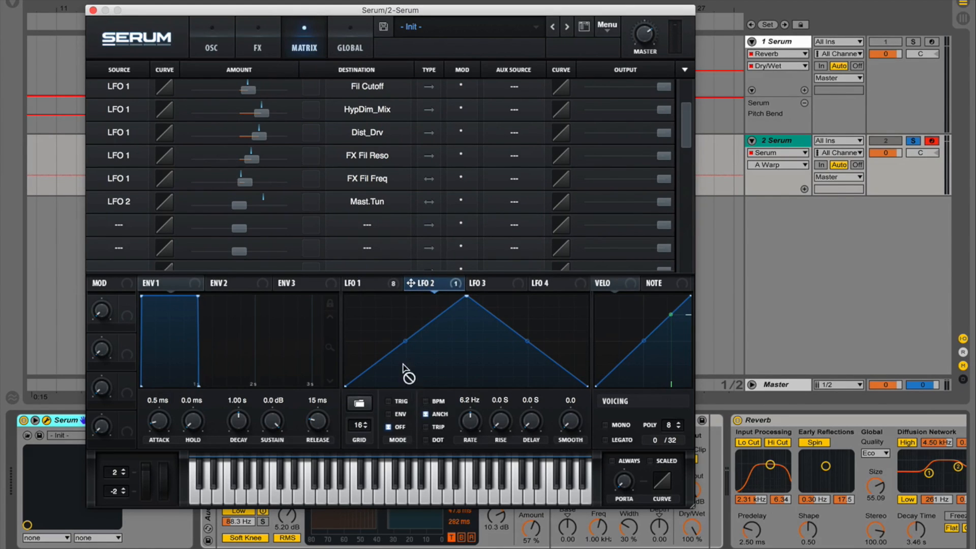
# - Set the LFO 2 to Mast.Tun modulation amount to about 1 and lower its output to 0
pyautogui.click(240, 206)
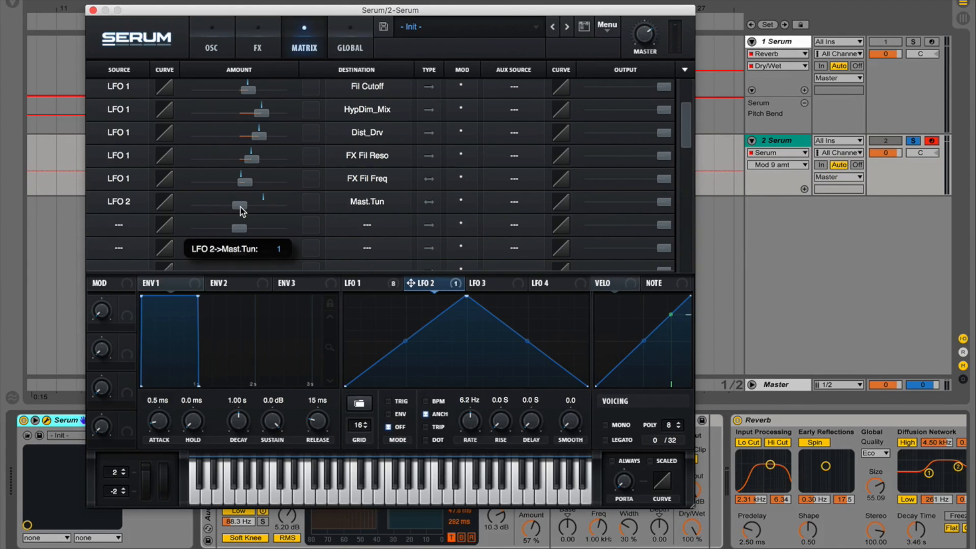
pyautogui.moveTo(240, 206); pyautogui.dragTo(241, 206)
pyautogui.click(239, 207)
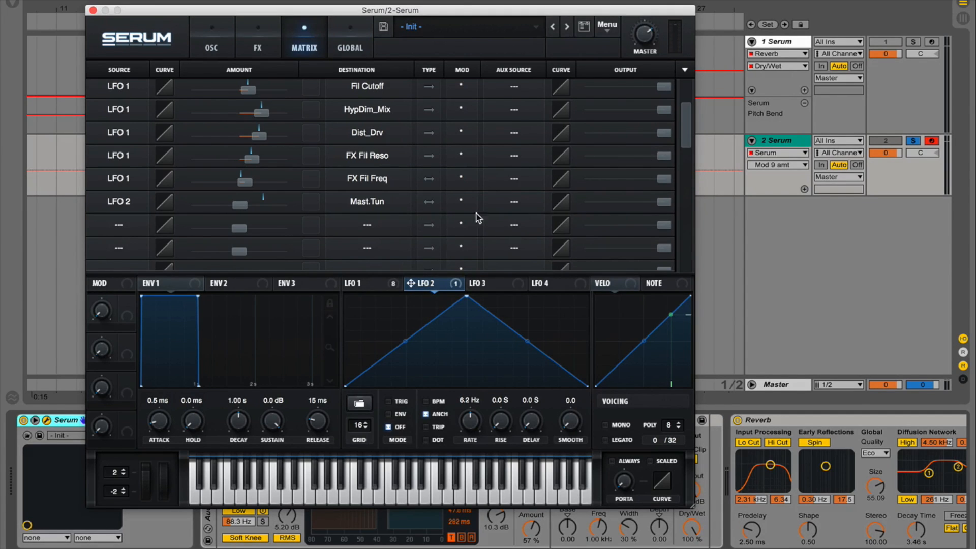
pyautogui.moveTo(660, 203); pyautogui.dragTo(457, 214)
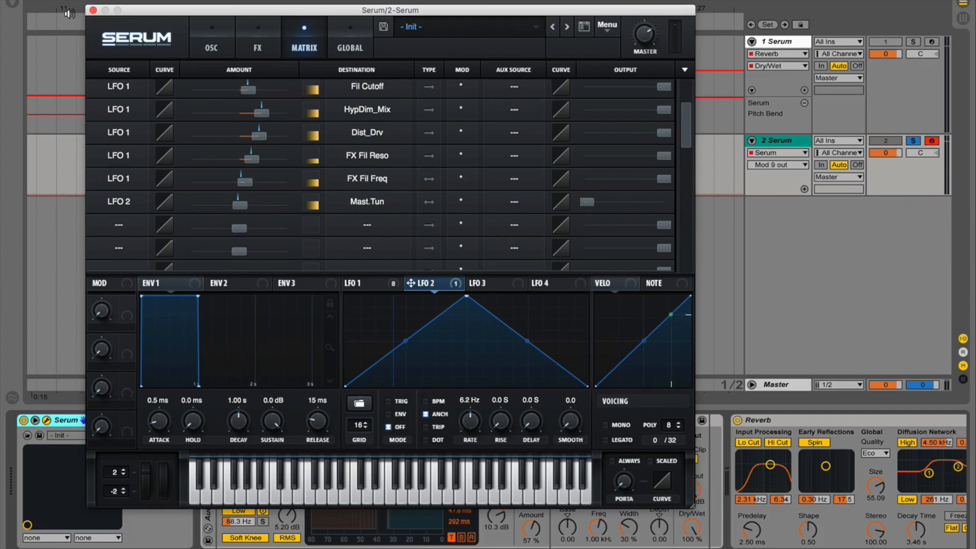
# - Draw Mod 9 out automation on the second Serum track, rising from 0 midway through bar 17 to 100 near the clip's end, and audition it
pyautogui.click(93, 10)
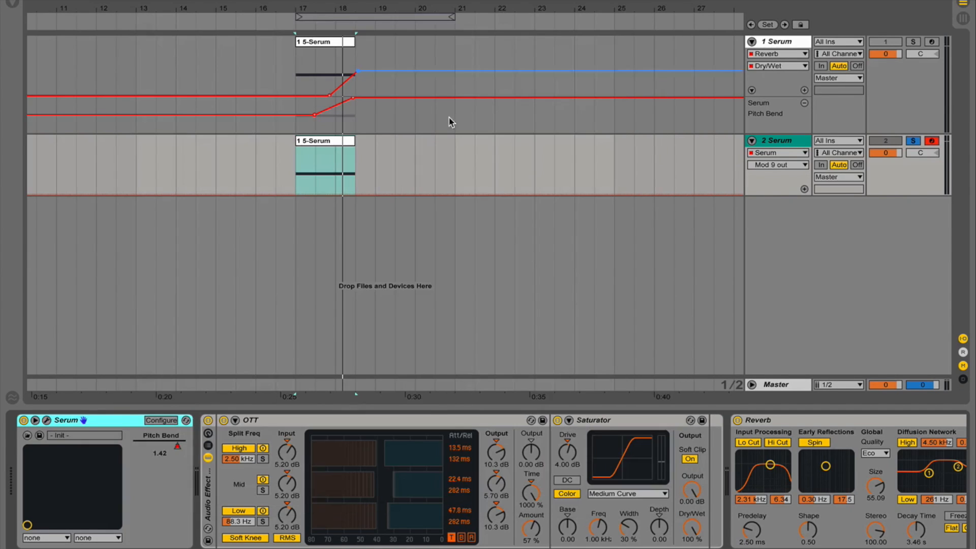
pyautogui.click(305, 184)
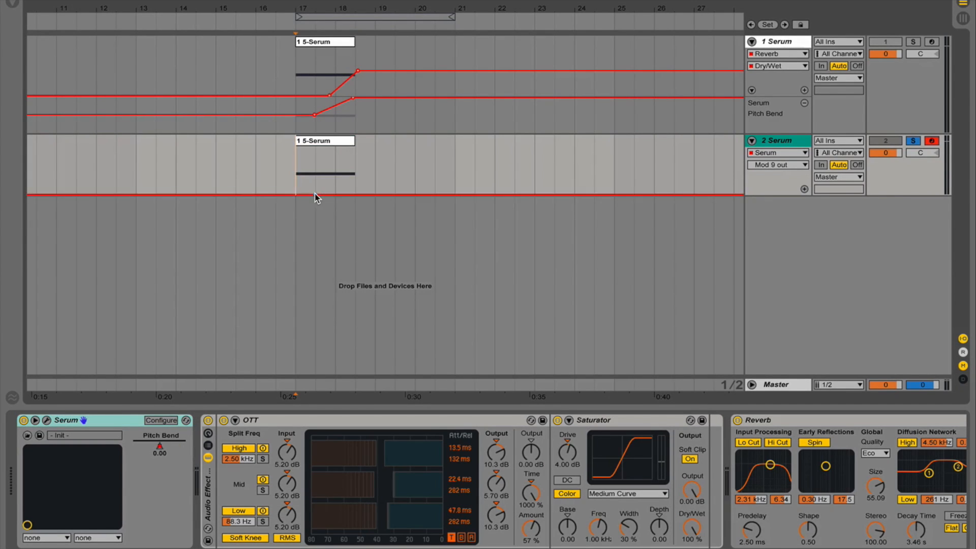
pyautogui.moveTo(355, 194); pyautogui.dragTo(355, 148)
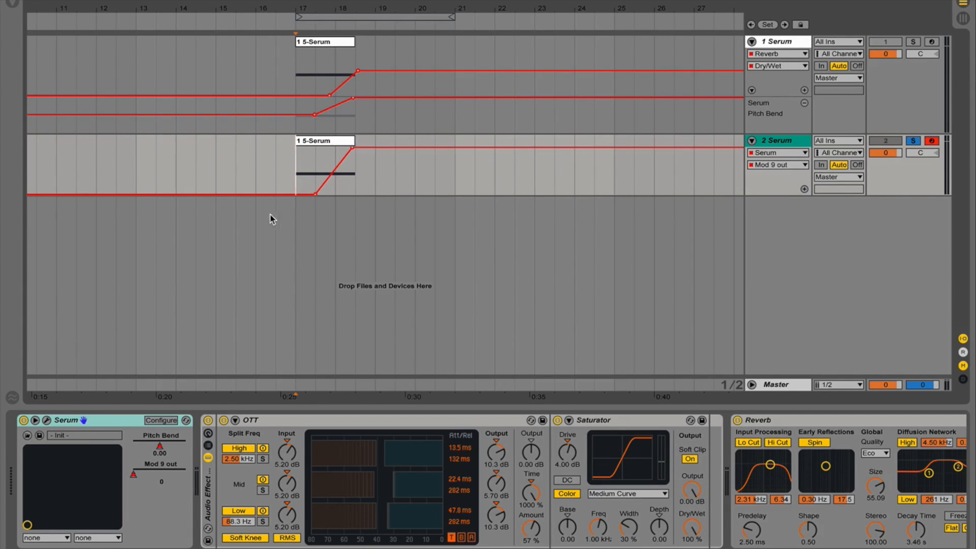
pyautogui.press('space')
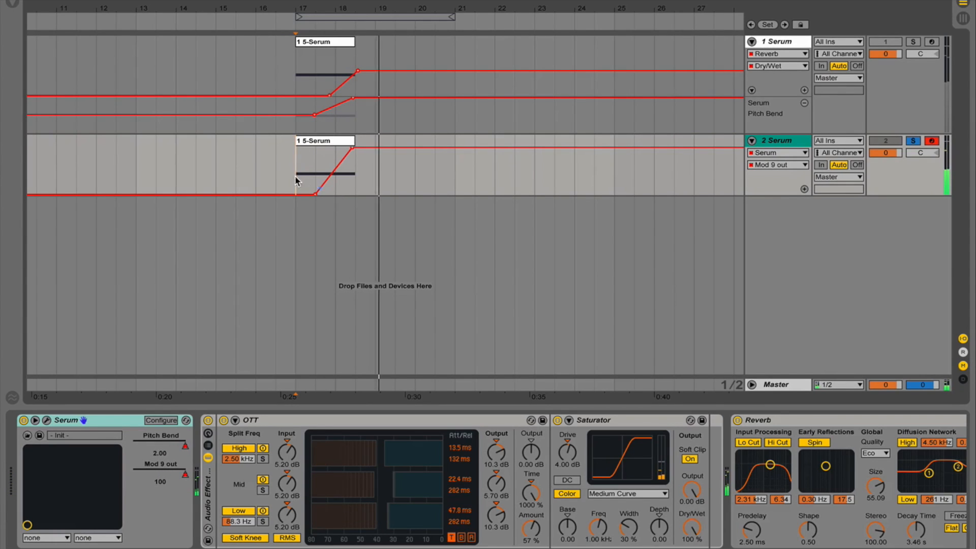
pyautogui.press('space')
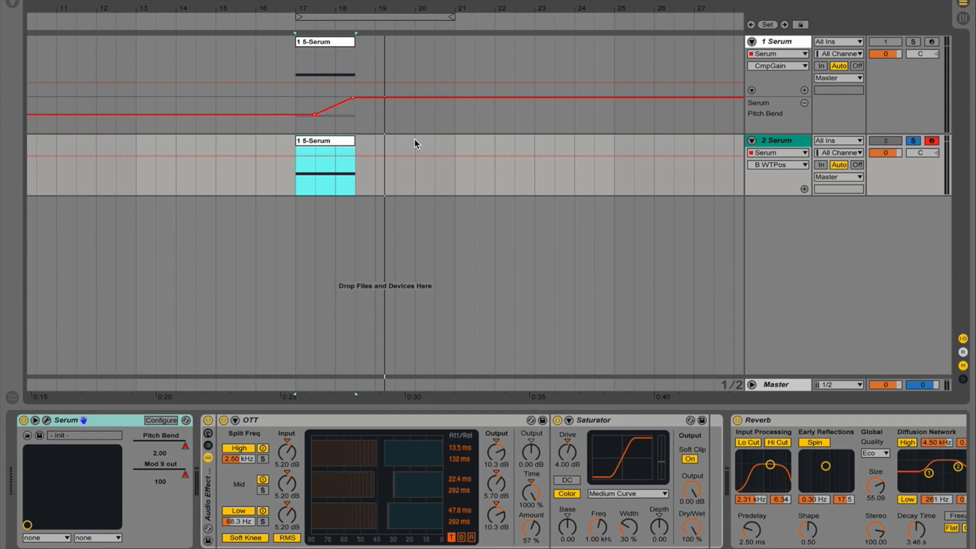
pyautogui.click(296, 187)
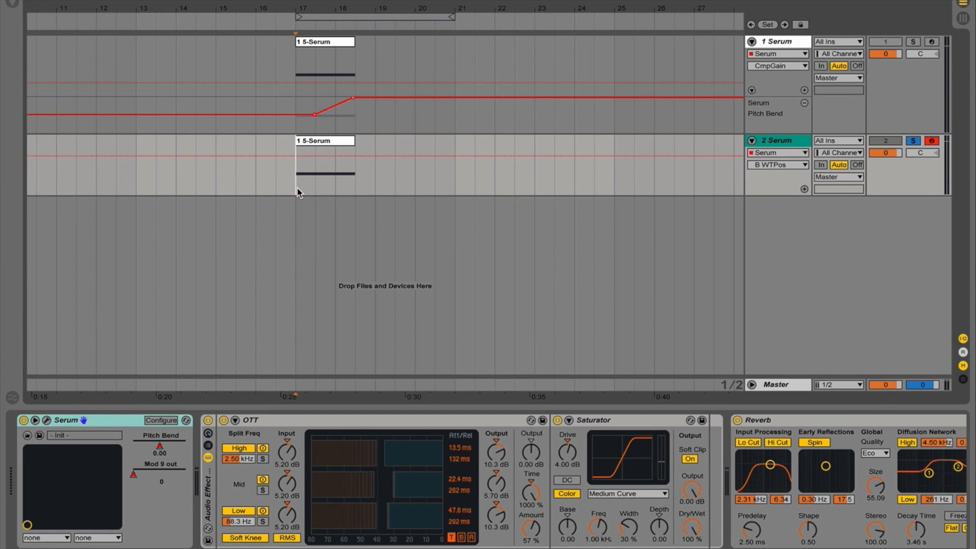